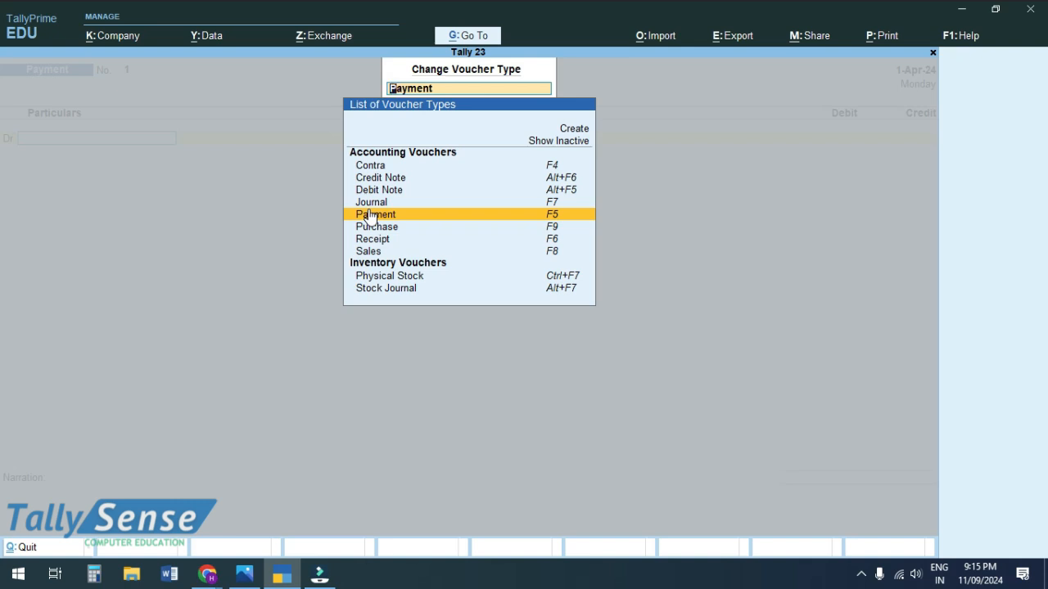
Create voucher type 'POS(Points of Sales)' based on Sales with automatic voucher numbering.
key(Up)
key(Up)
key(Up)
key(Up)
key(Up)
key(Up)
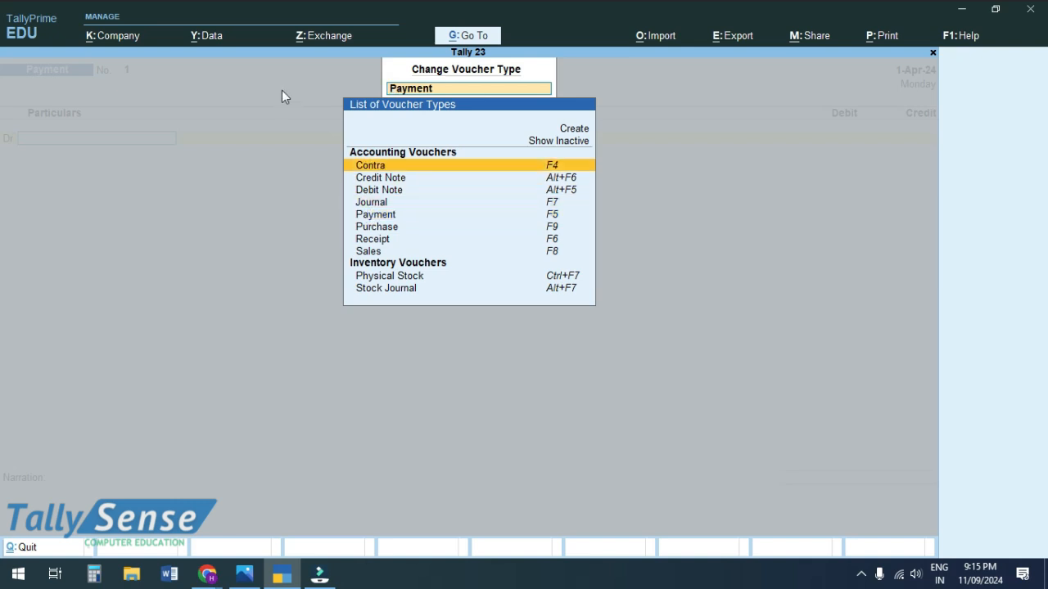
click(569, 133)
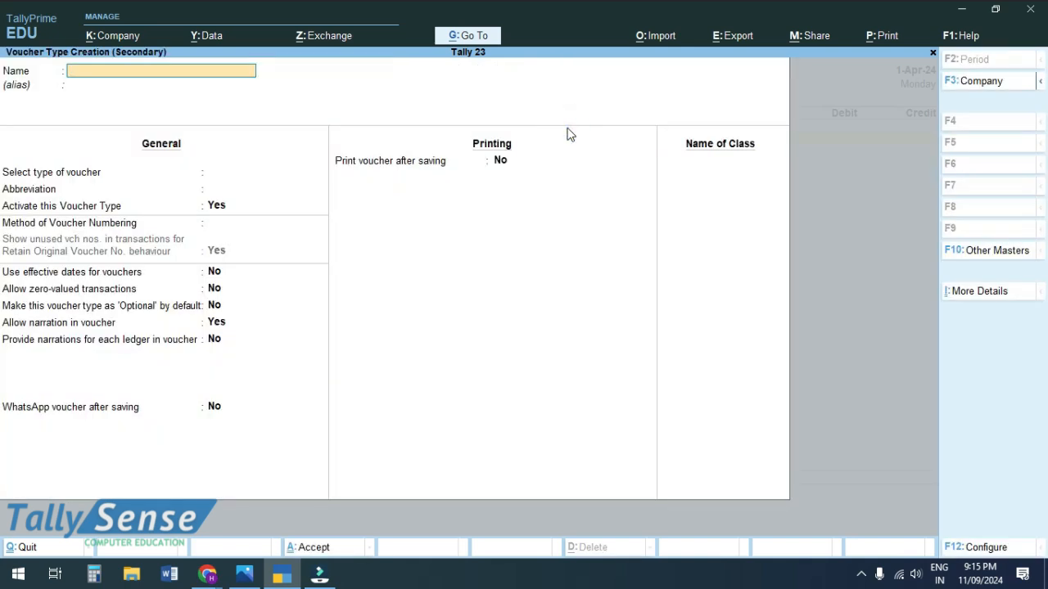
text(POS(Points of Sales))
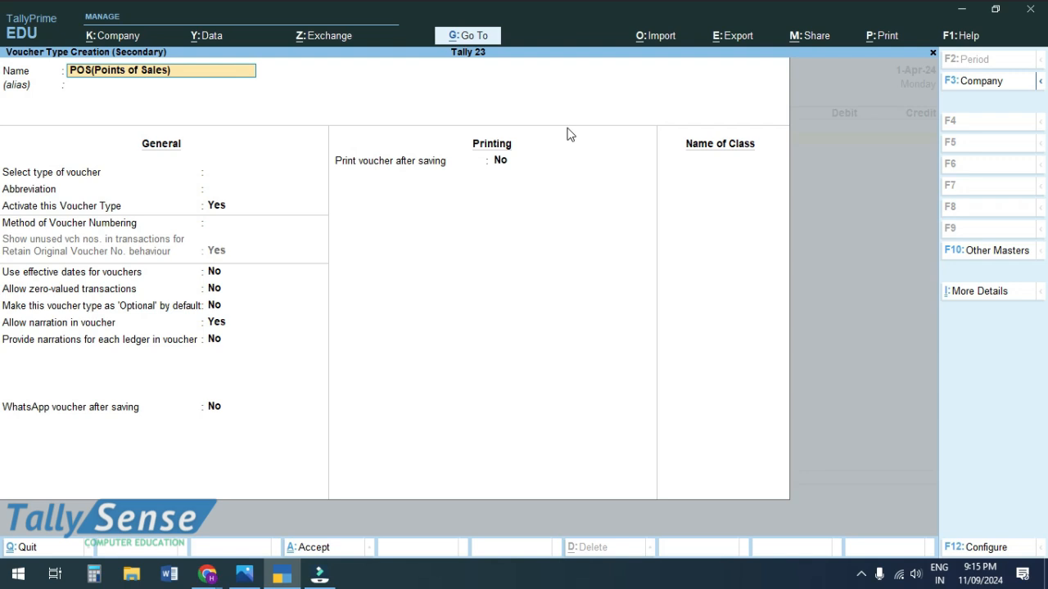
key(Return)
key(Return)
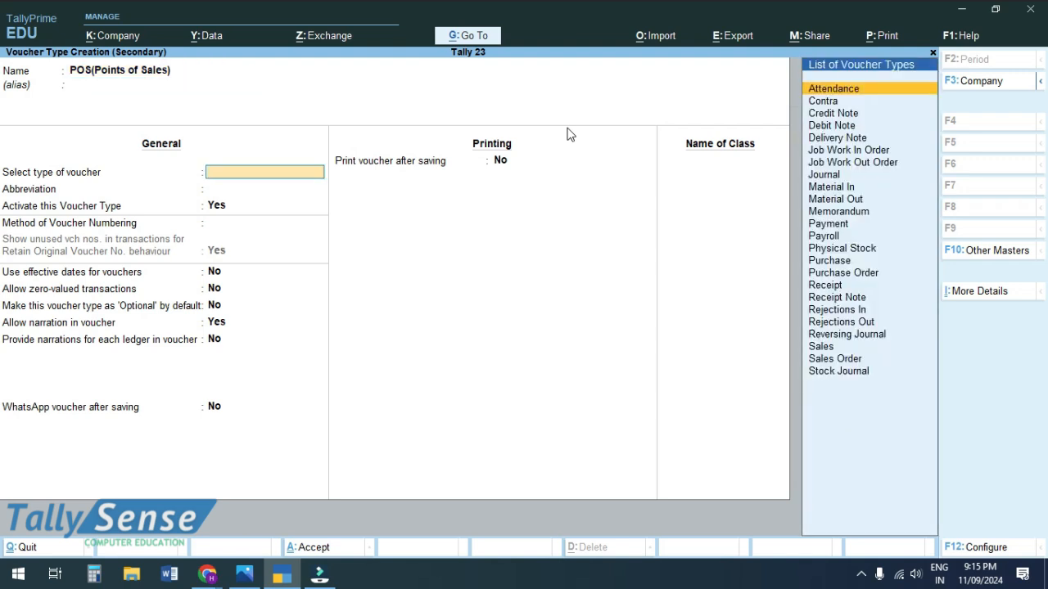
text(S)
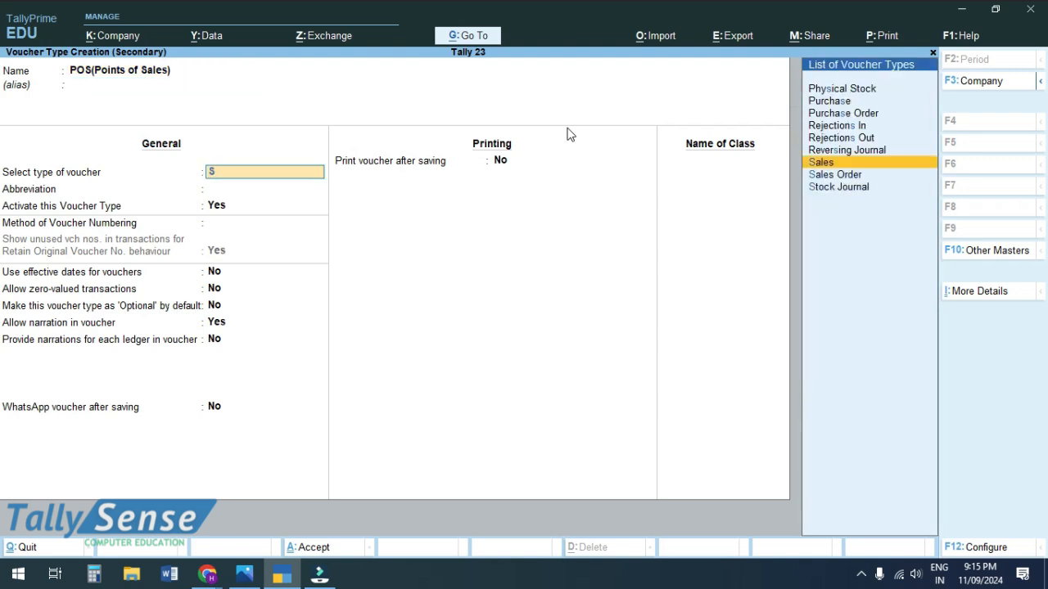
key(Return)
key(Return)
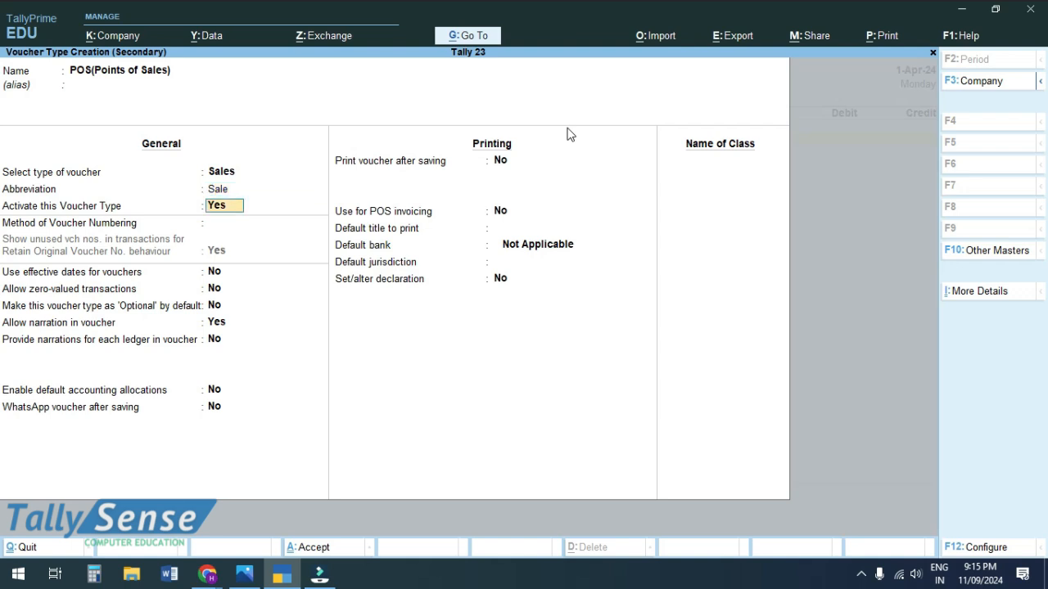
key(Return)
key(Return)
key(Return)
key(Return)
key(Return)
key(Return)
key(Return)
key(Return)
key(Return)
key(Return)
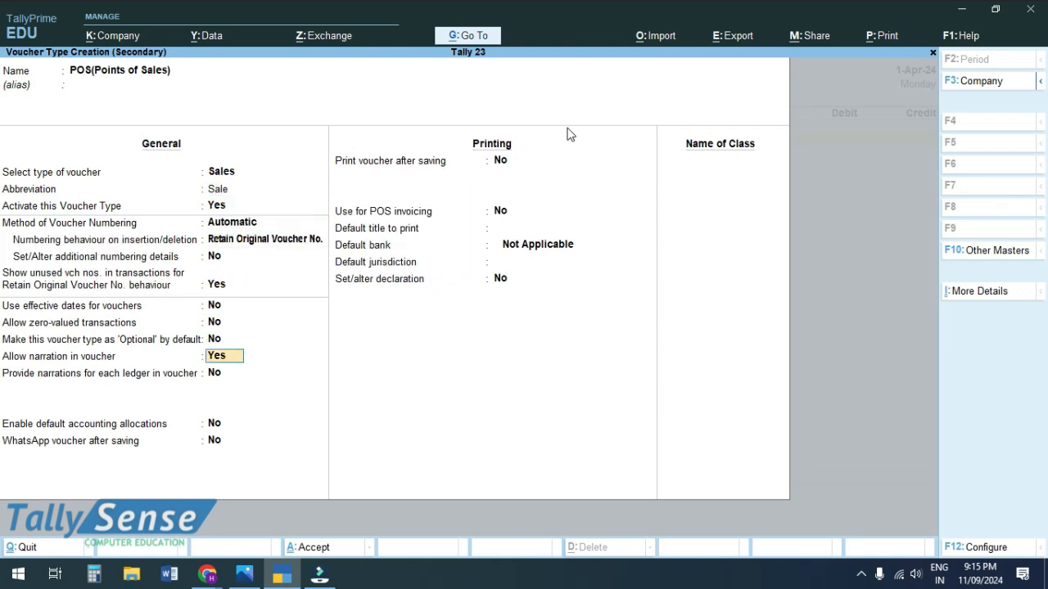
key(Return)
key(Return)
key(Return)
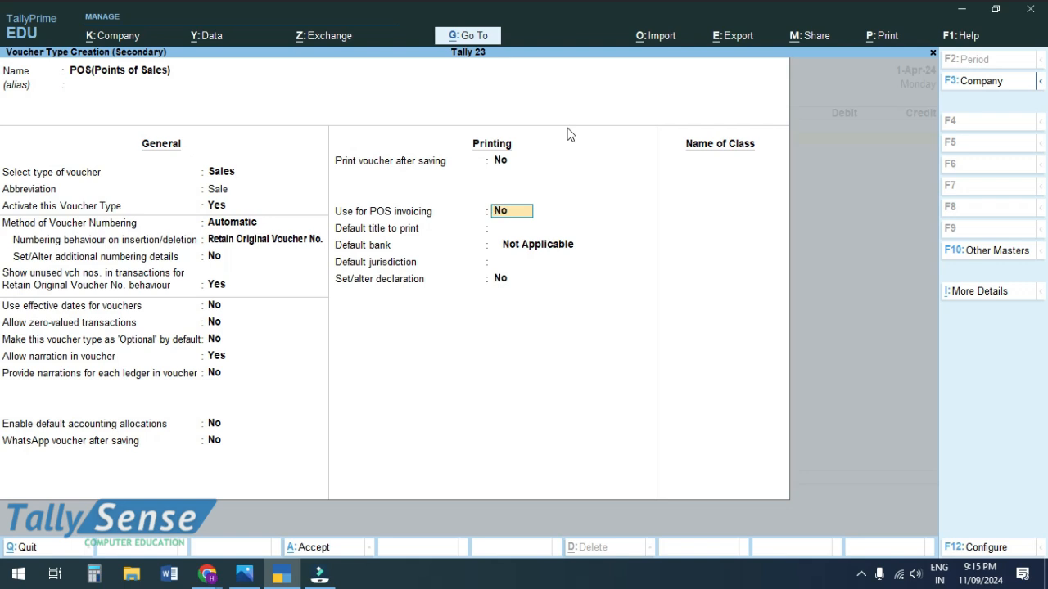
Turn on POS invoicing with print messages 'Thanks' and 'Visit Again'.
text(y)
key(Return)
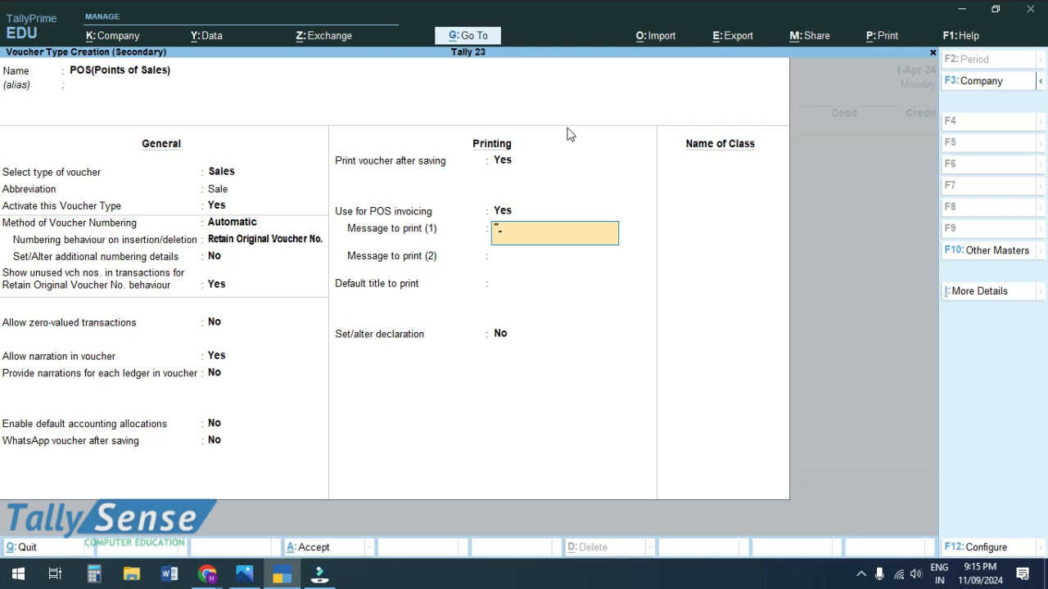
text("the)
key(BackSpace)
key(BackSpace)
key(BackSpace)
text(Thna)
text(ks)
key(BackSpace)
key(BackSpace)
key(BackSpace)
key(BackSpace)
text(anks)
key(Return)
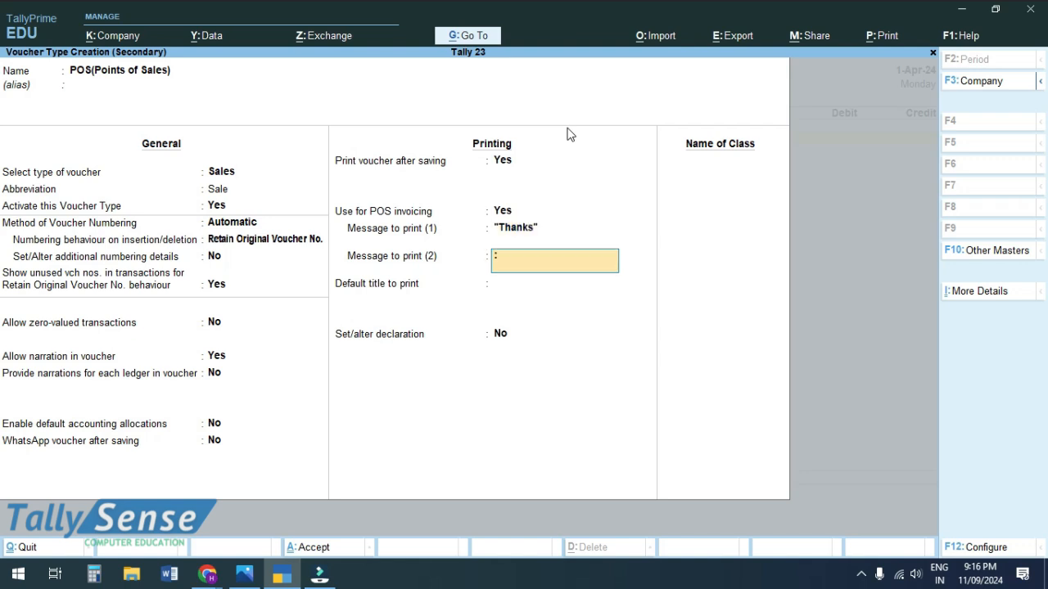
text("Visit Again)
key(Return)
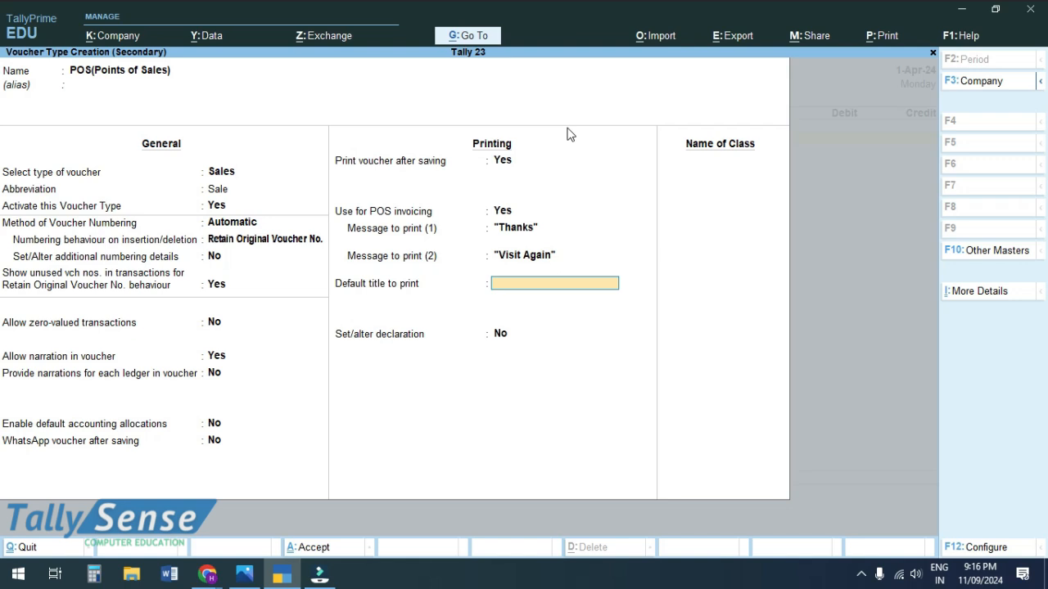
Set the default print title to 'Tally Sense'.
text(Tally Sence)
key(ctrl)
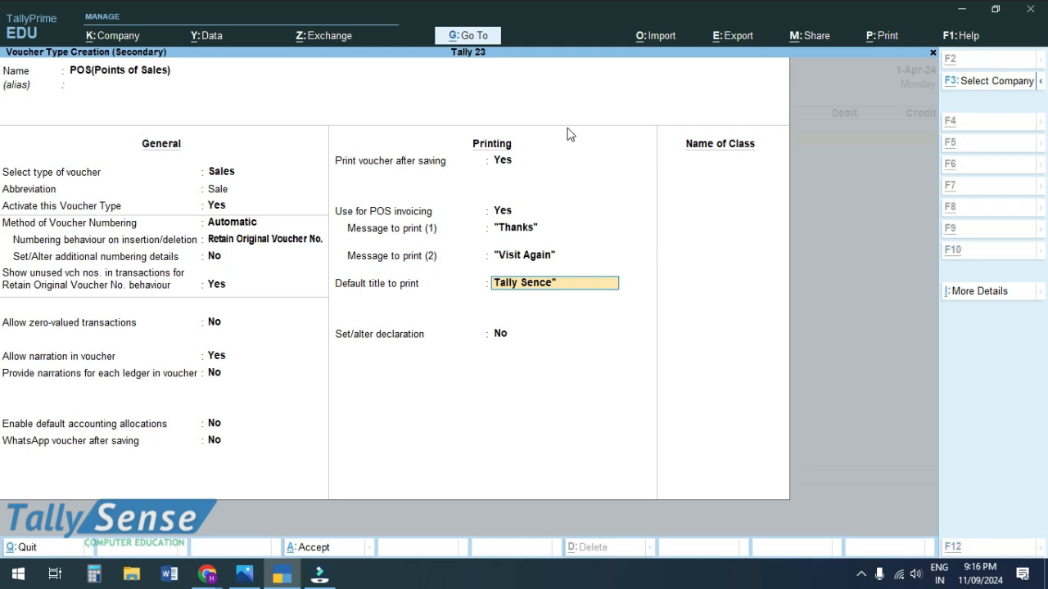
key(alt+Tab)
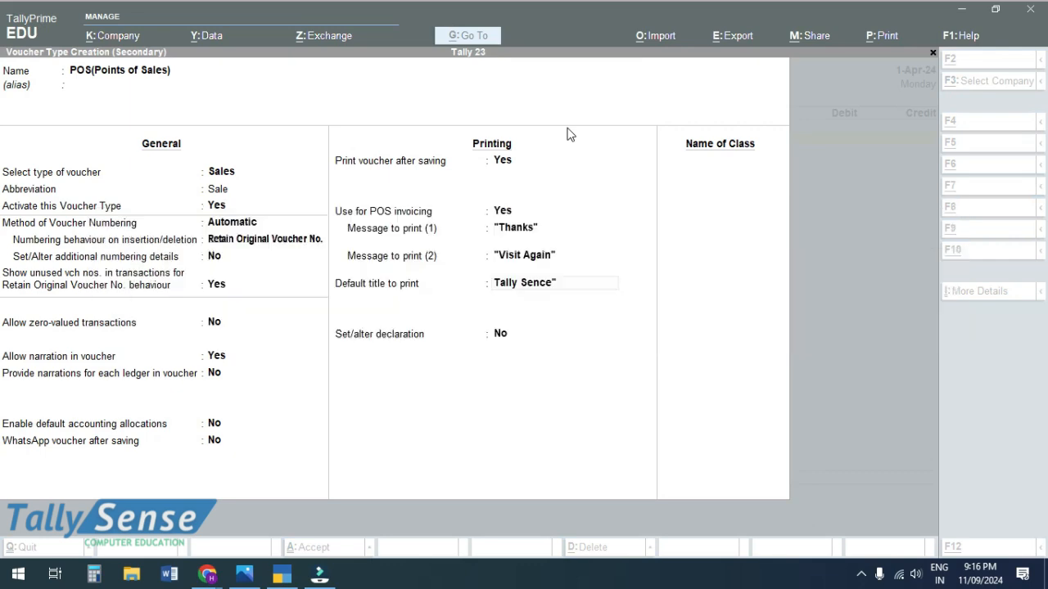
key(alt+Tab)
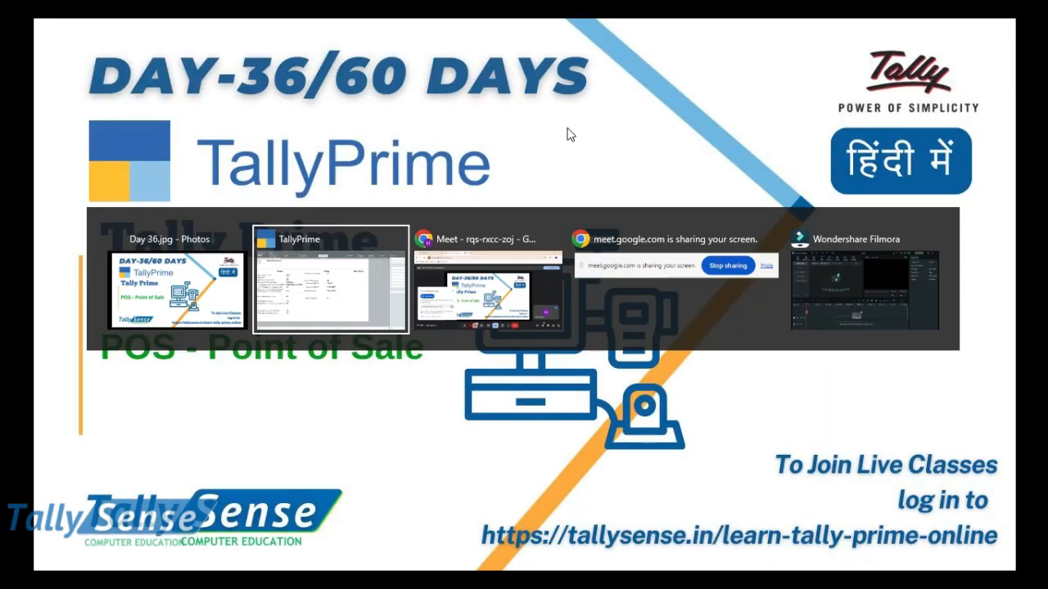
key(alt+Tab)
key(alt+Tab)
key(alt+Tab)
key(alt+Tab)
key(alt+Tab)
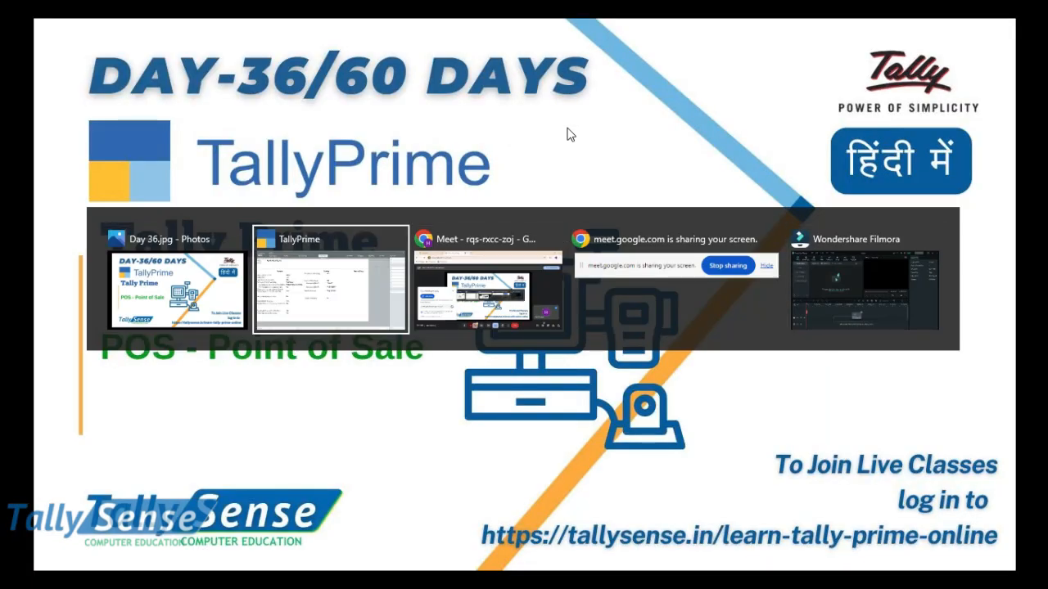
key(BackSpace)
key(BackSpace)
key(BackSpace)
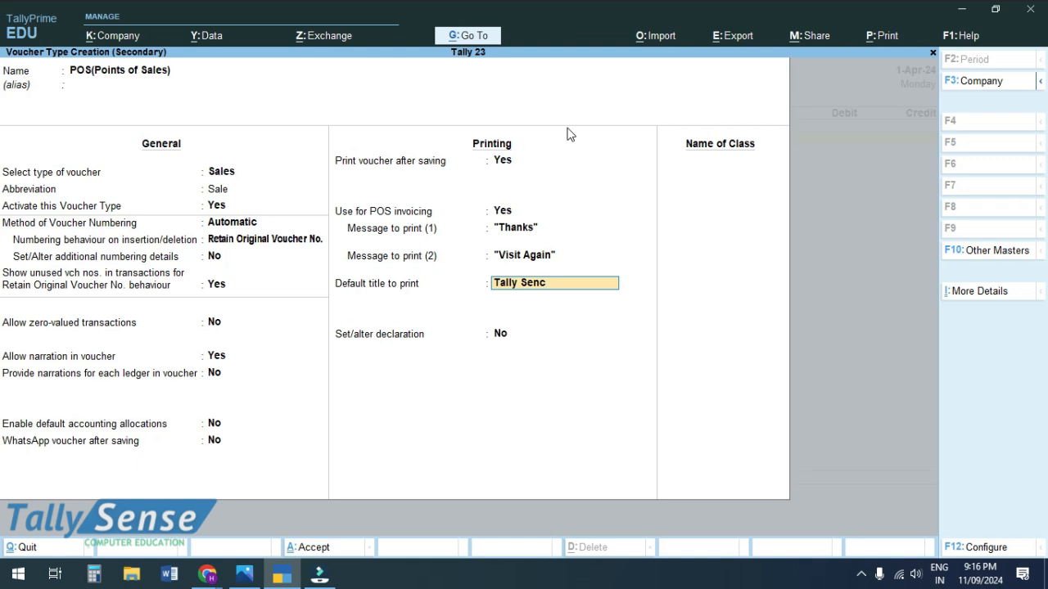
text(se)
key(Return)
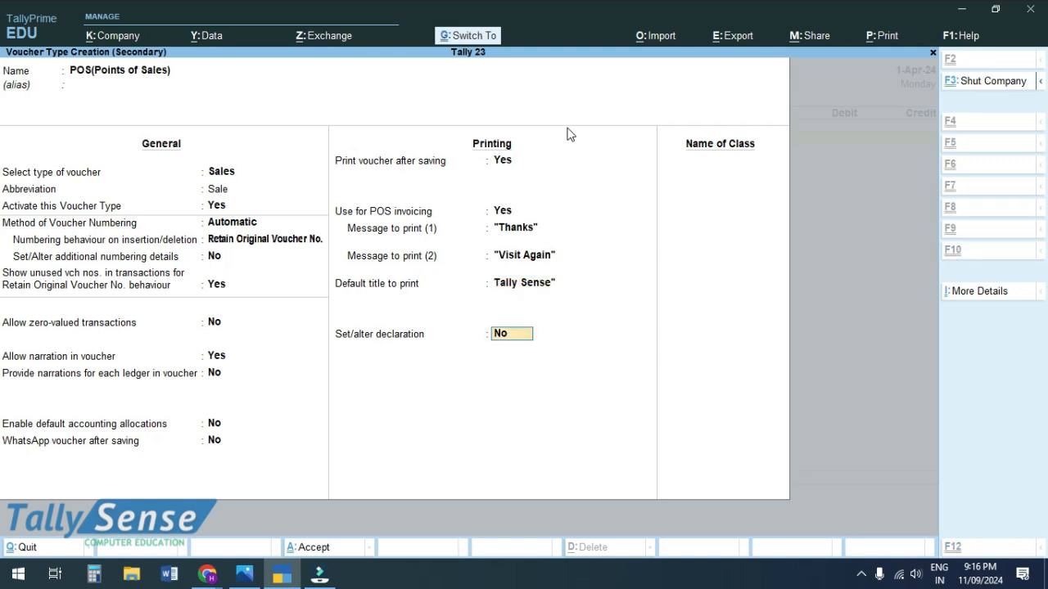
Save the voucher type, start a POS(Points of Sales) voucher, and begin a new party ledger.
key(ctrl+a)
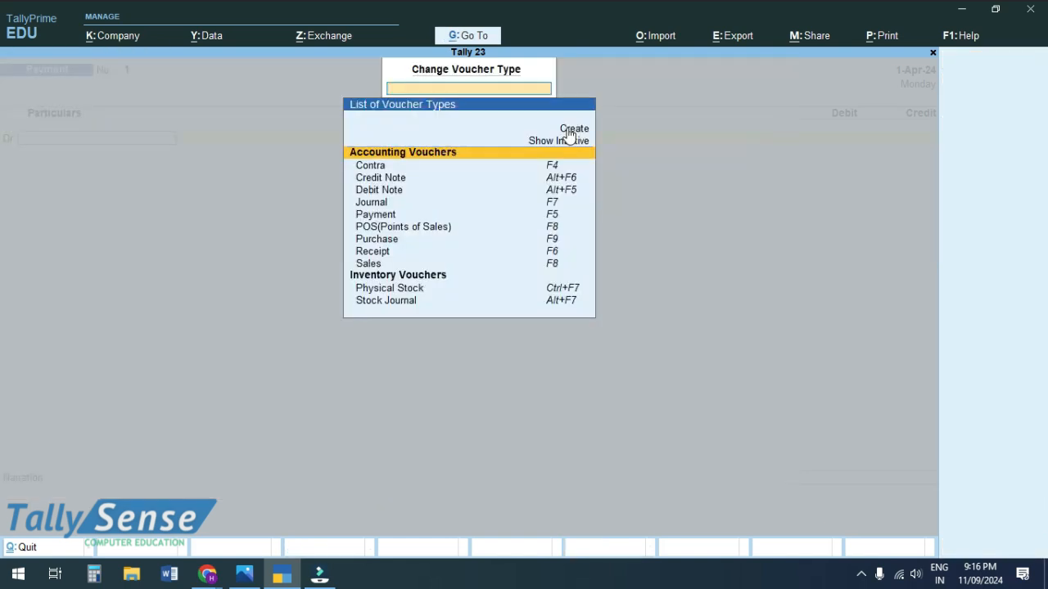
key(Down)
key(Down)
key(Down)
key(Down)
key(Down)
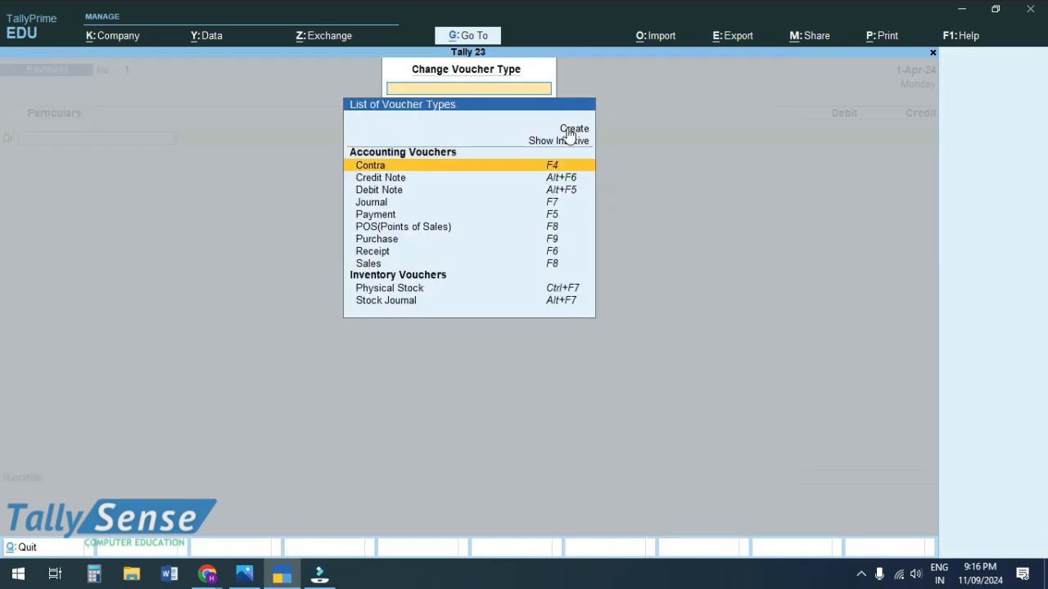
key(Down)
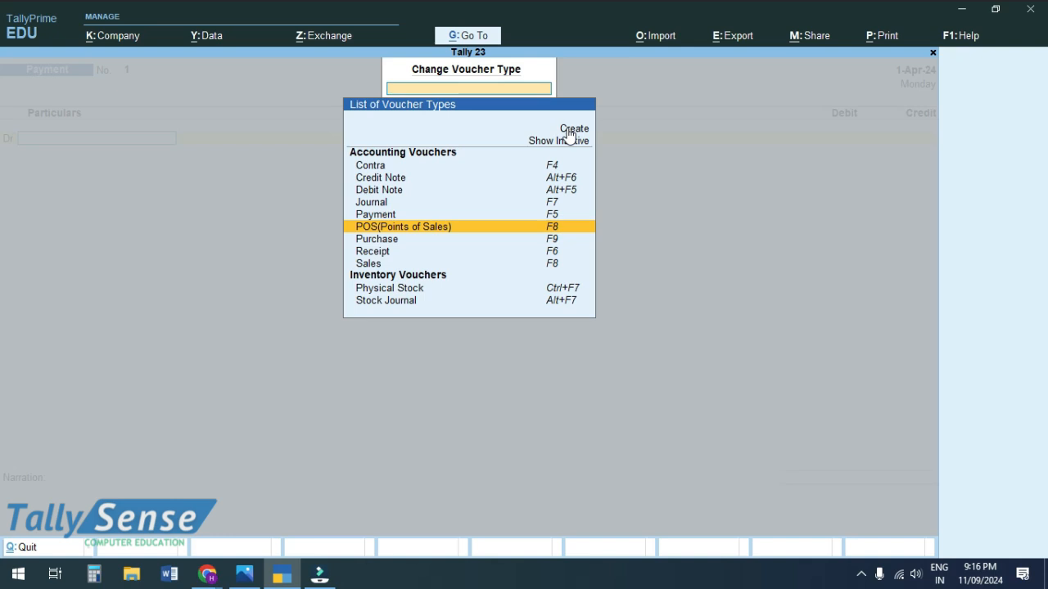
key(Return)
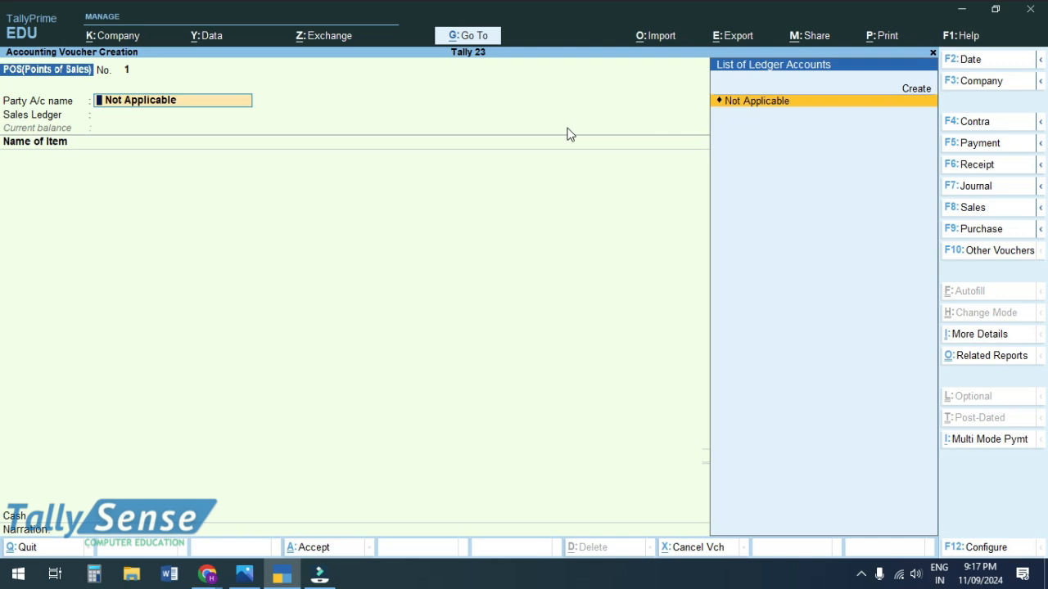
key(Up)
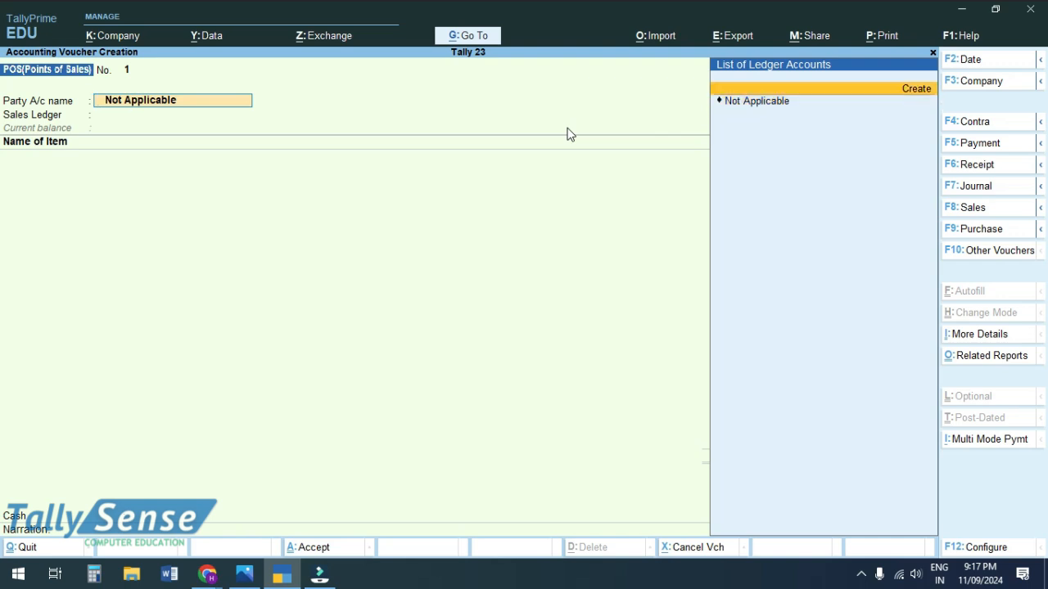
key(Return)
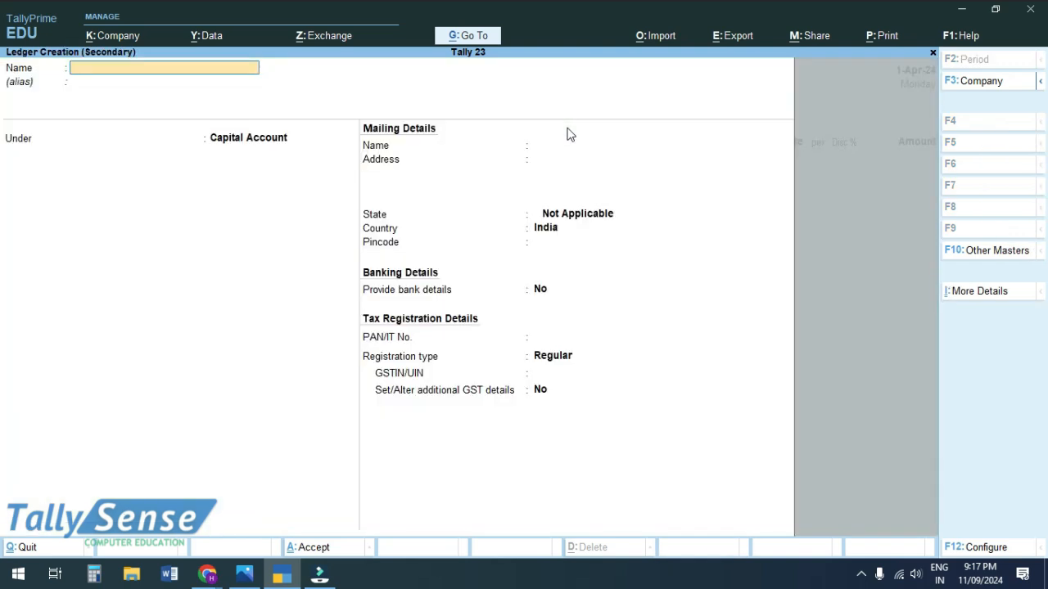
Create party ledger 'Ankit' under Sundry Debtors.
text(Ankit)
key(Return)
text(S)
key(Up)
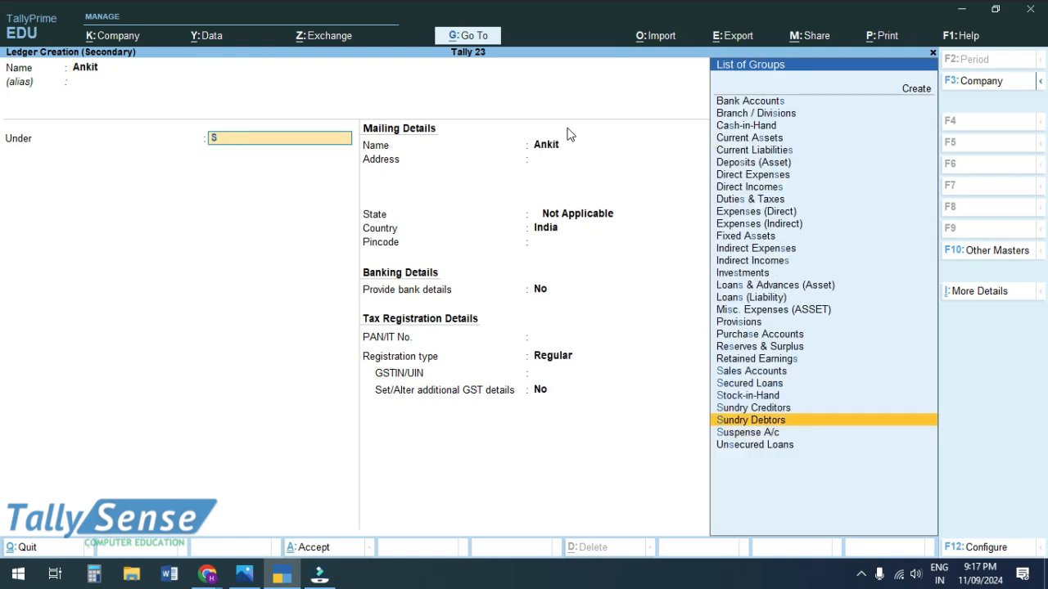
key(Return)
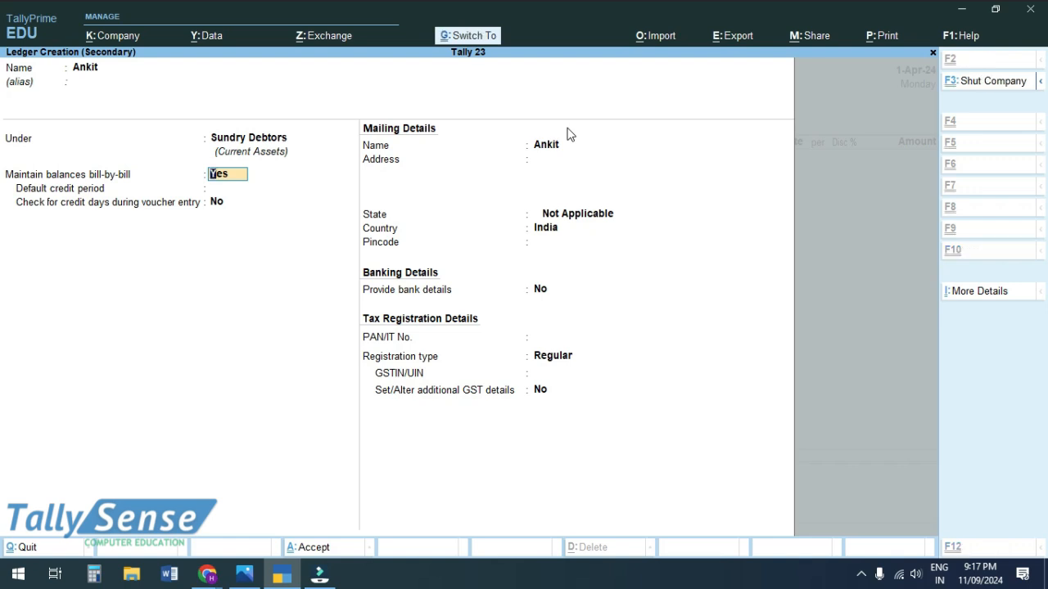
key(ctrl+a)
key(ctrl+a)
Create a 'Sales' ledger under Sales Accounts.
key(alt+c)
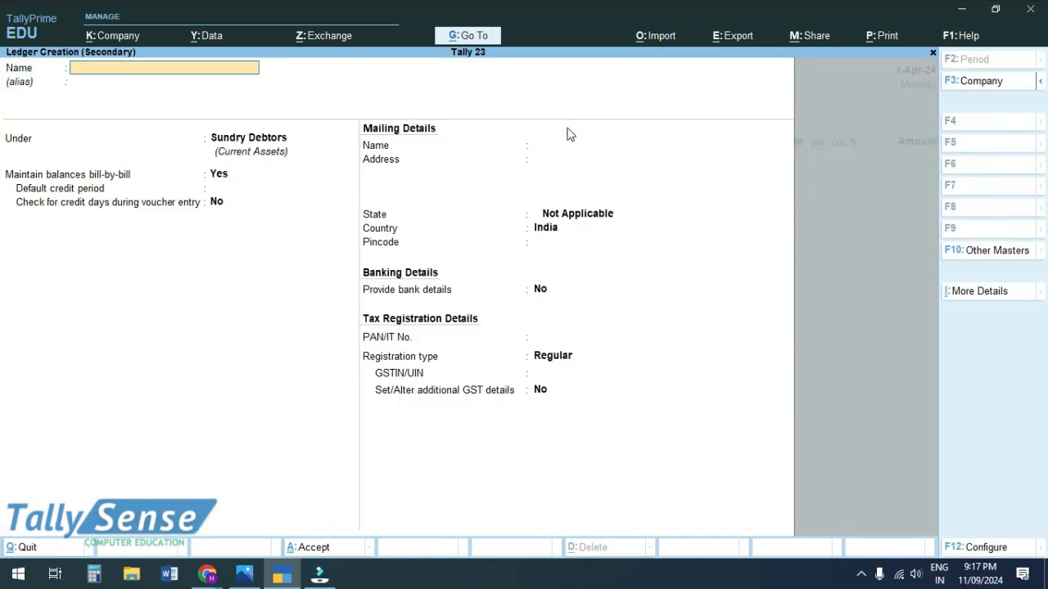
text(Sales)
key(Return)
key(Return)
text(S)
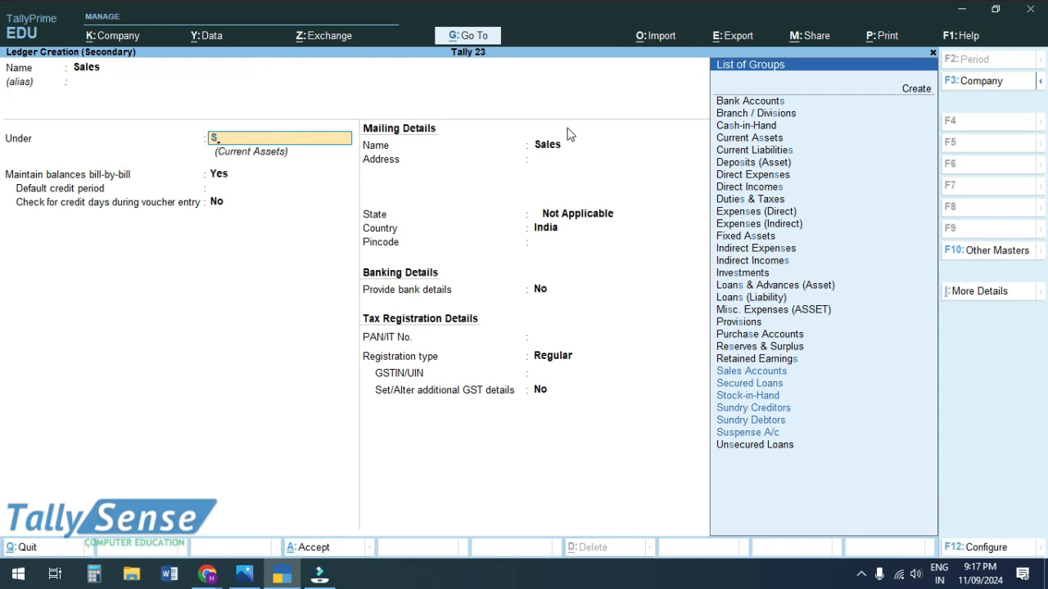
key(Return)
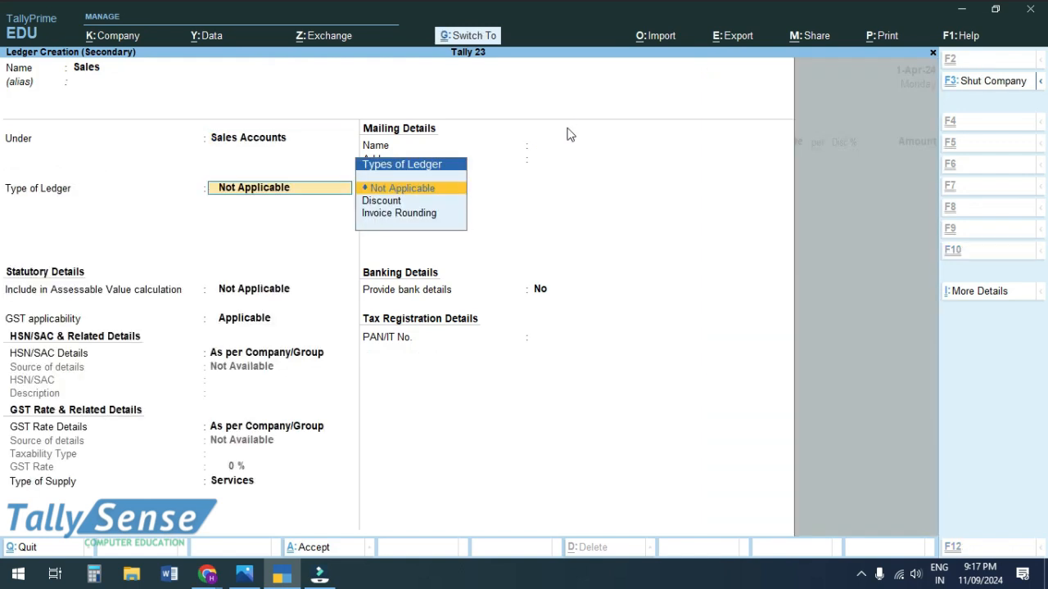
key(ctrl+a)
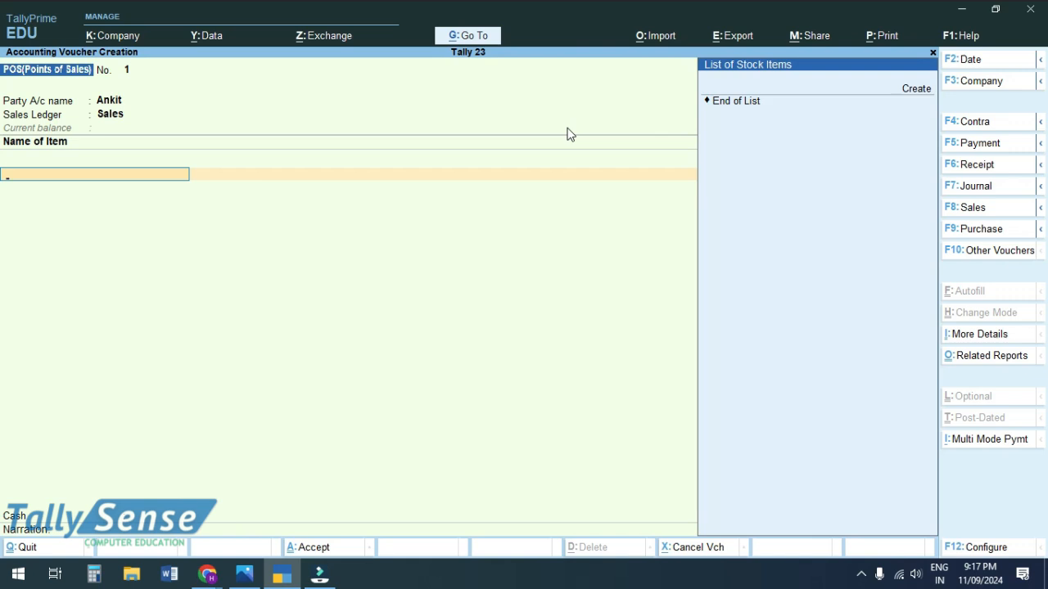
Add new stock item 'Monitor' with new unit pcs, 1 pcs at rate 4000.
key(Up)
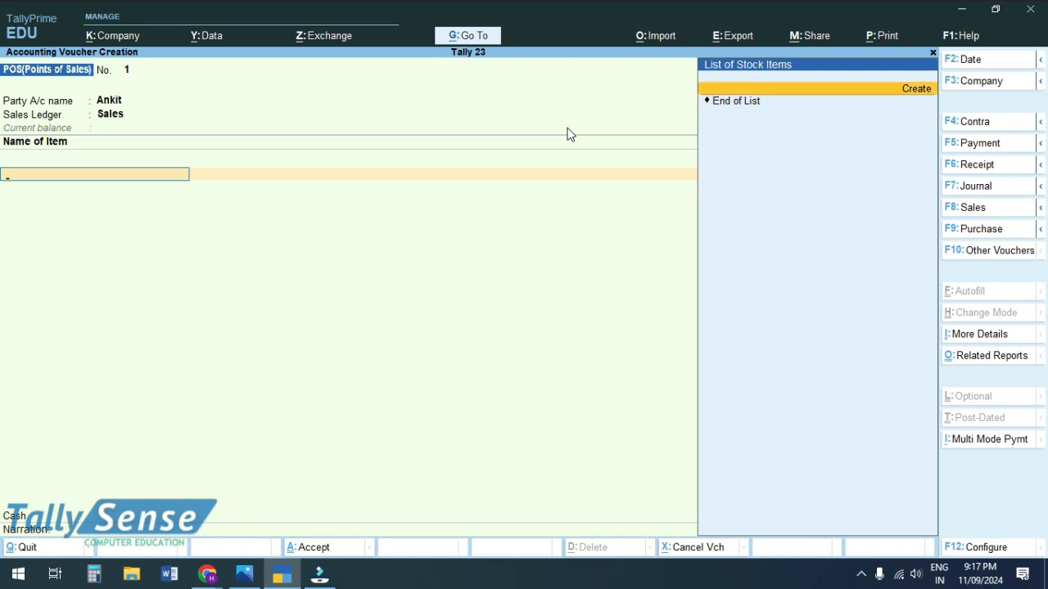
key(Return)
text(Mo)
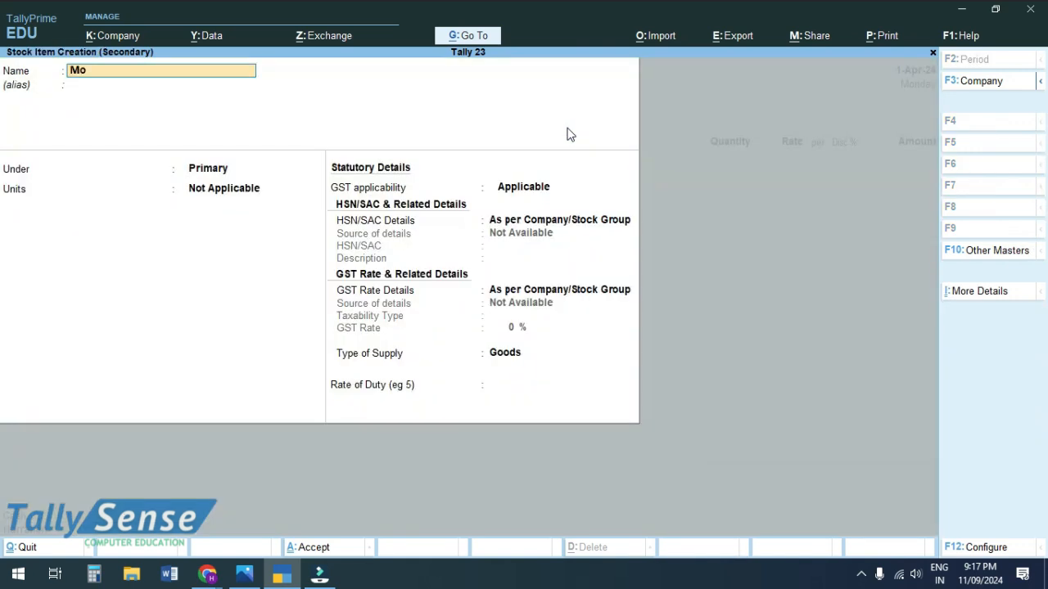
text(nitor)
key(Return)
key(Return)
key(Return)
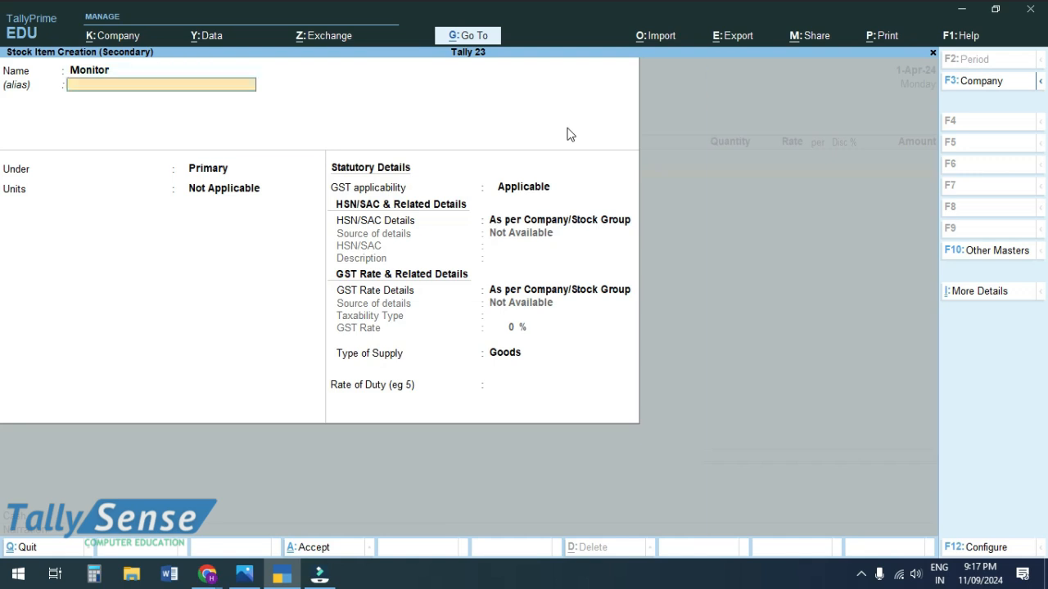
key(alt+c)
text(p)
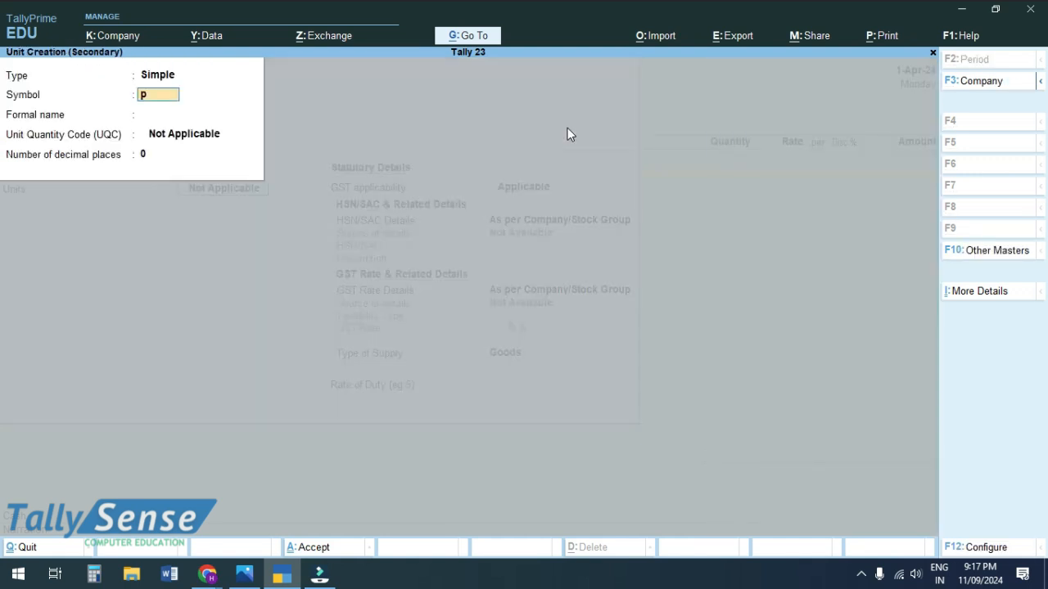
text(cs)
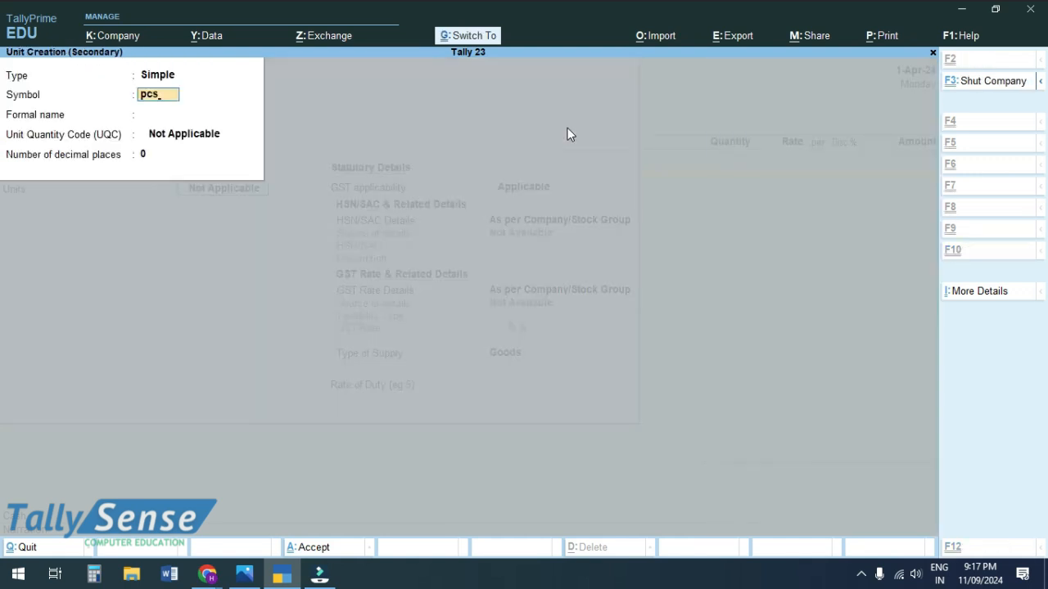
key(ctrl+a)
key(Return)
key(ctrl+a)
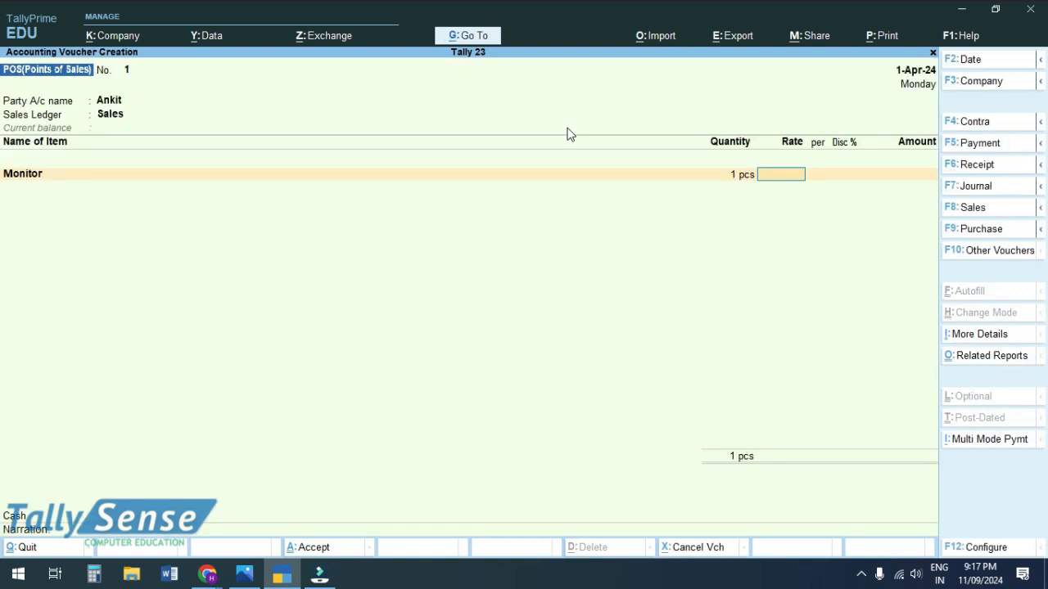
text(4000)
key(Return)
key(Return)
key(Return)
key(Return)
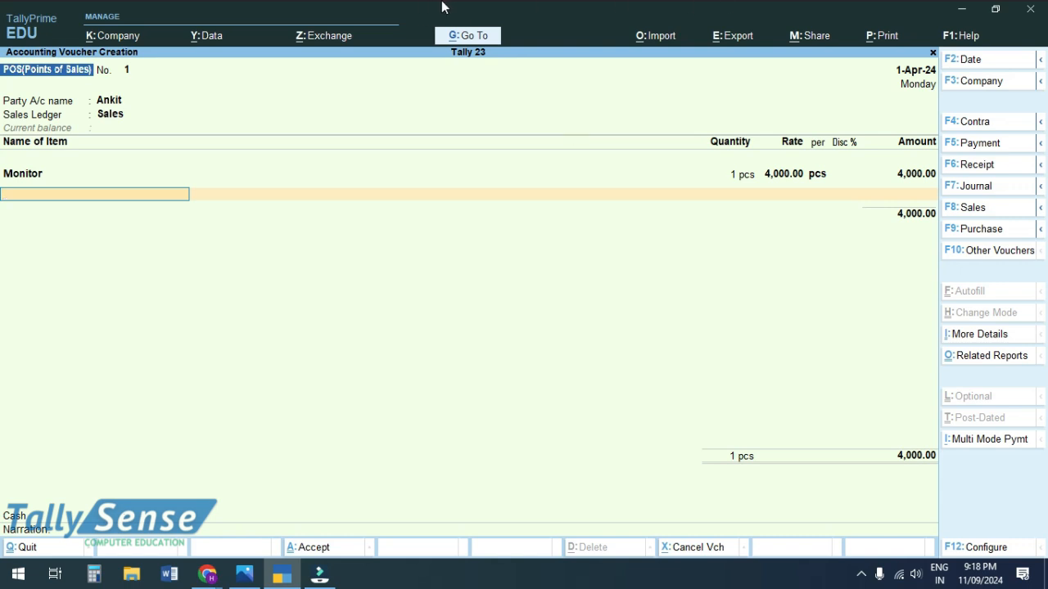
key(Return)
click(982, 442)
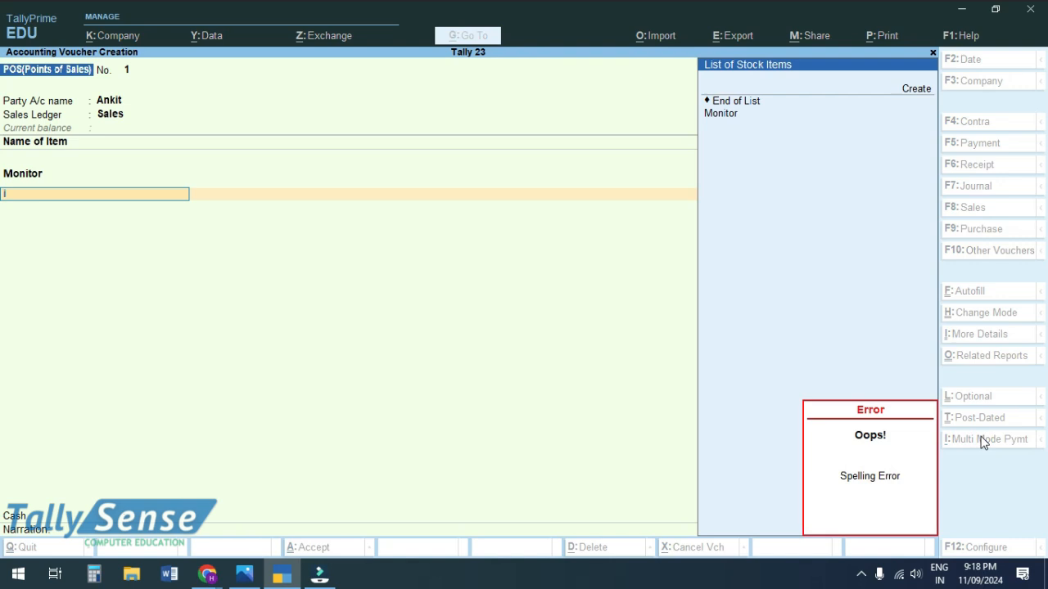
key(Escape)
key(alt+i)
key(alt+i)
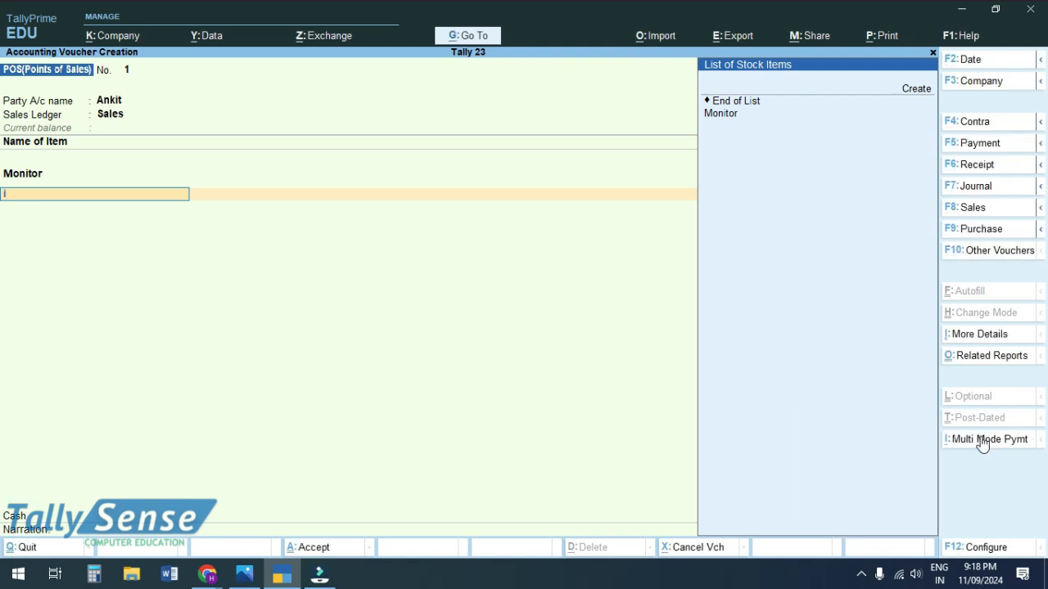
key(alt+i)
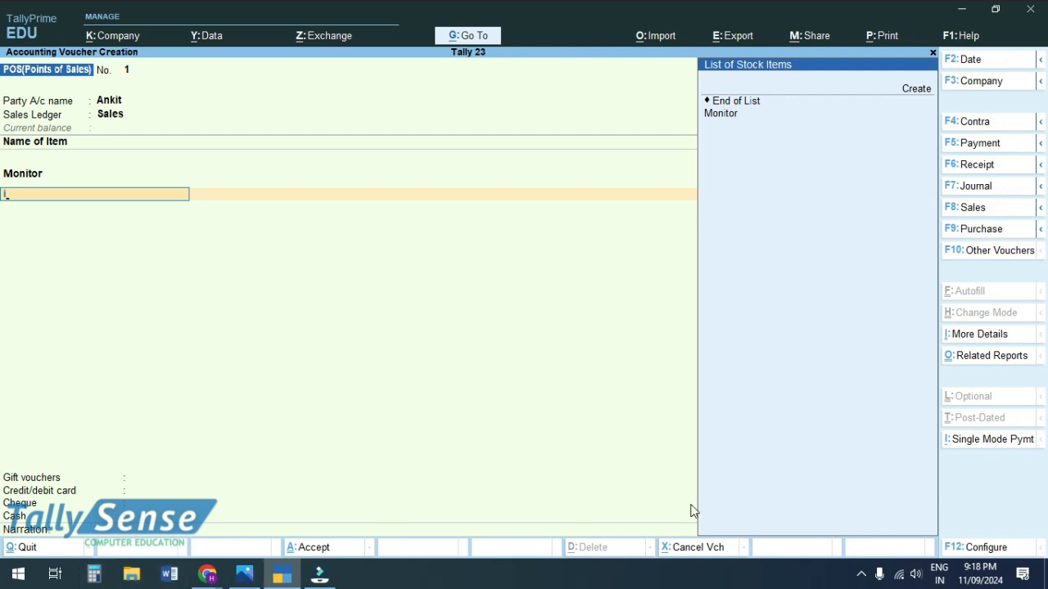
click(962, 442)
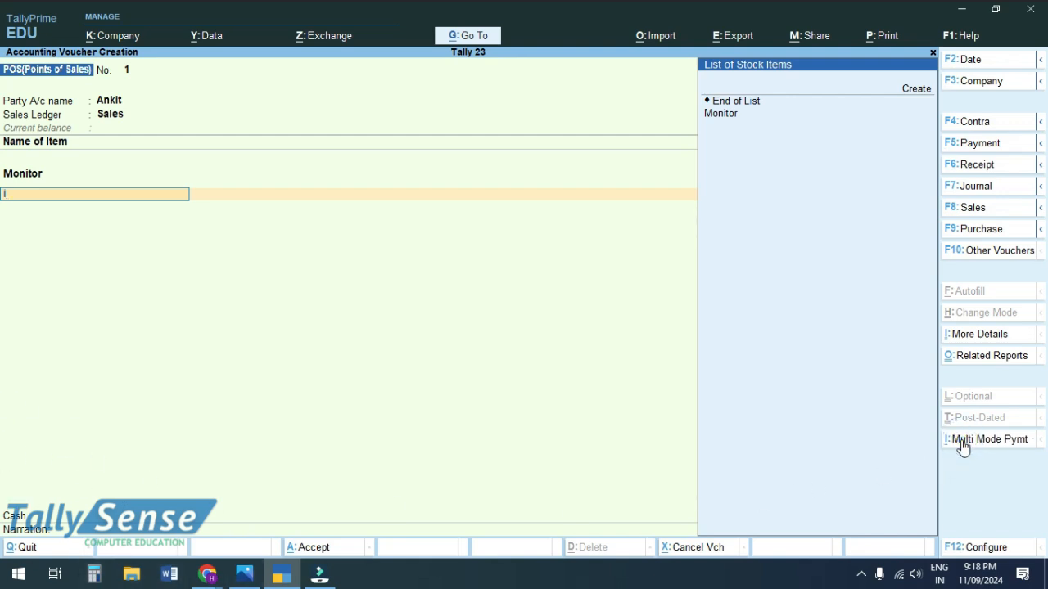
Enable Multi Mode Payment and end the item list to show the payment rows.
click(962, 442)
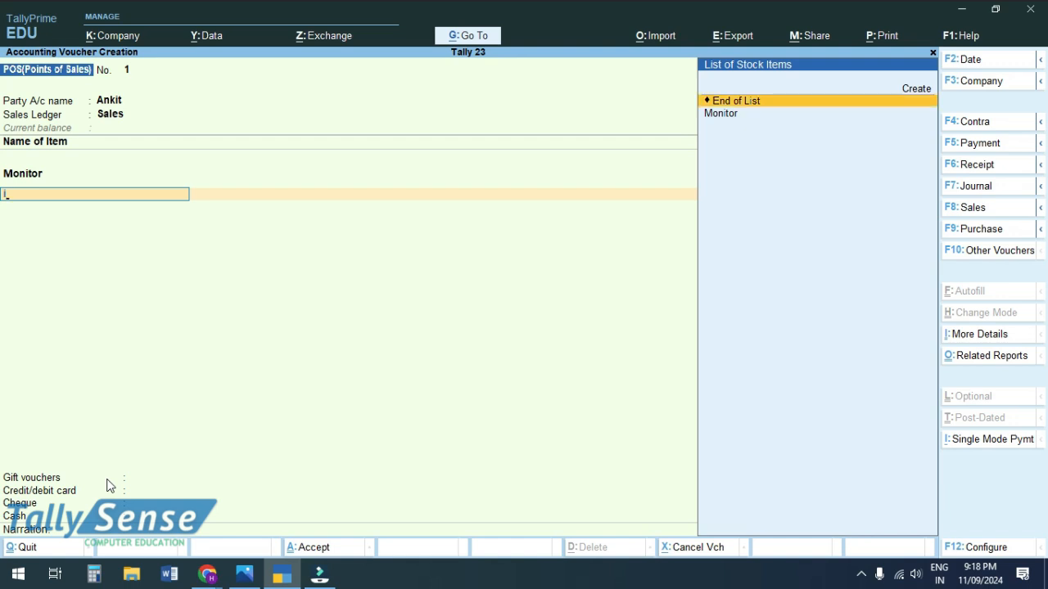
key(Return)
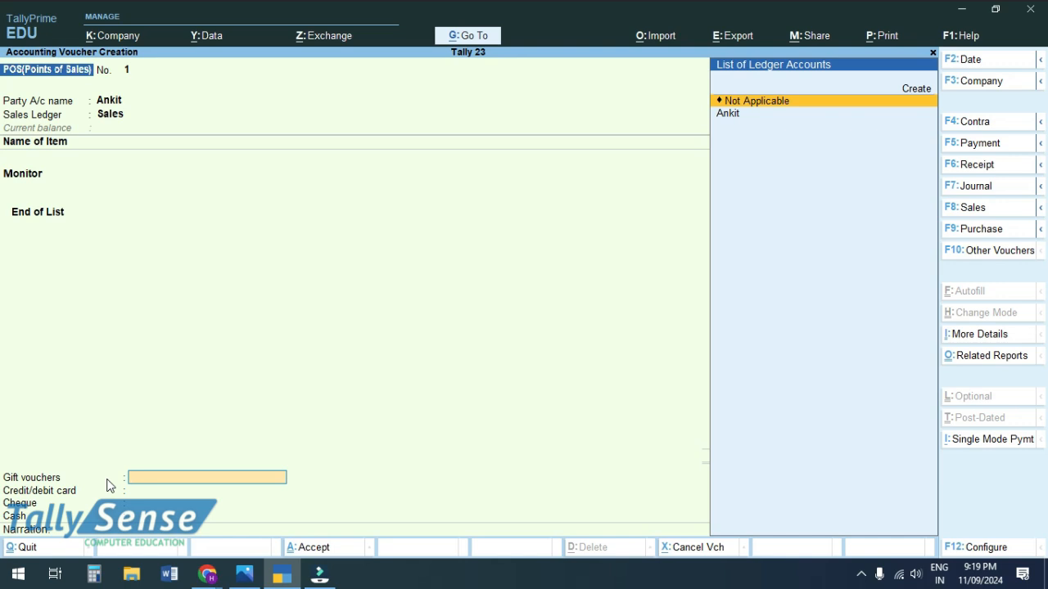
Create a 'Gift card' ledger under Sundry Debtors and record a 150 gift voucher payment.
key(alt+c)
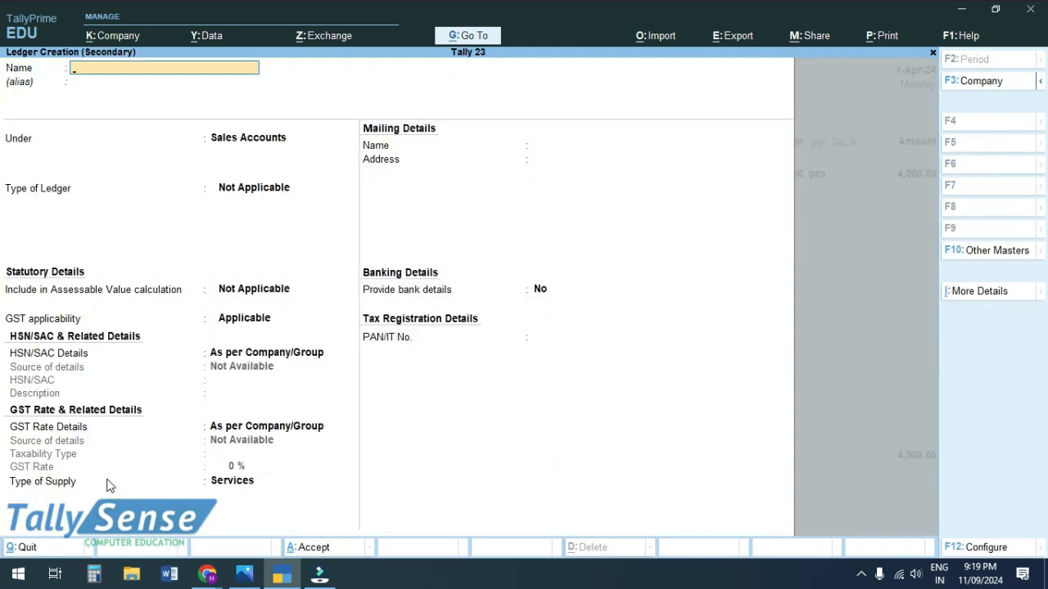
text(Gift card)
key(Return)
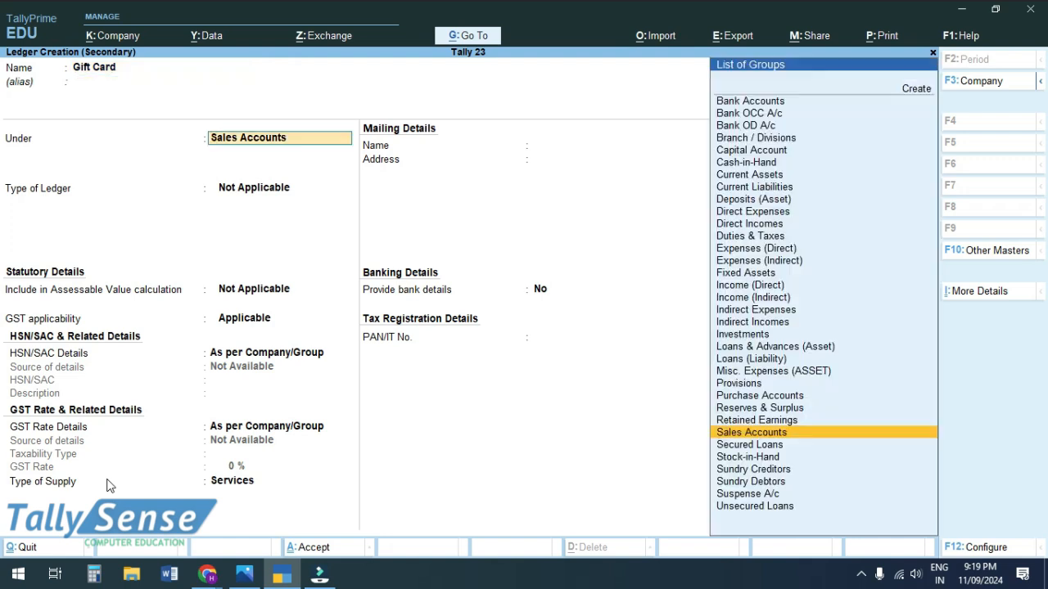
text(S)
key(Up)
key(Down)
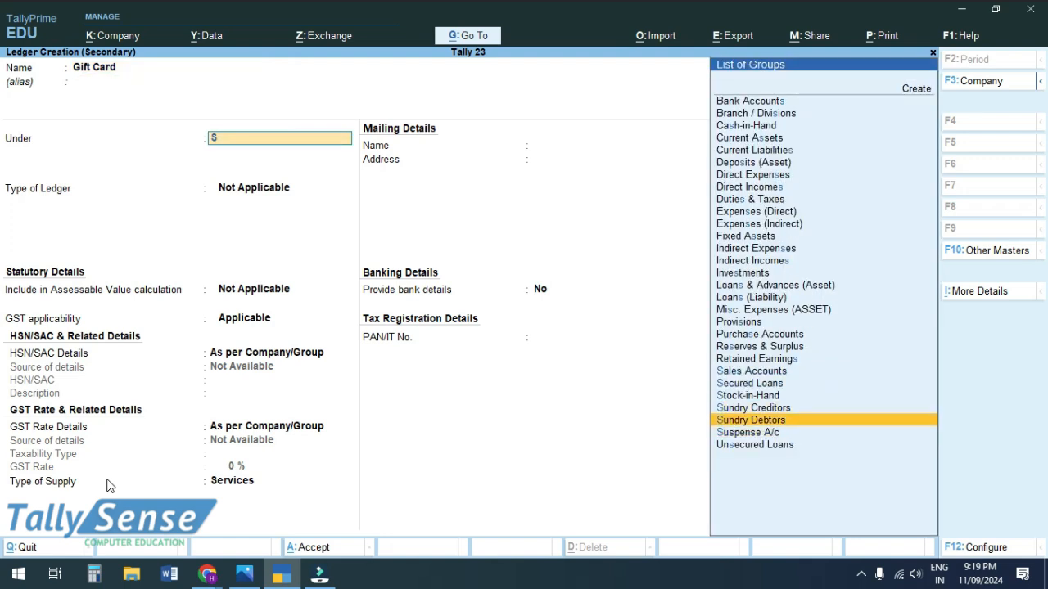
key(Return)
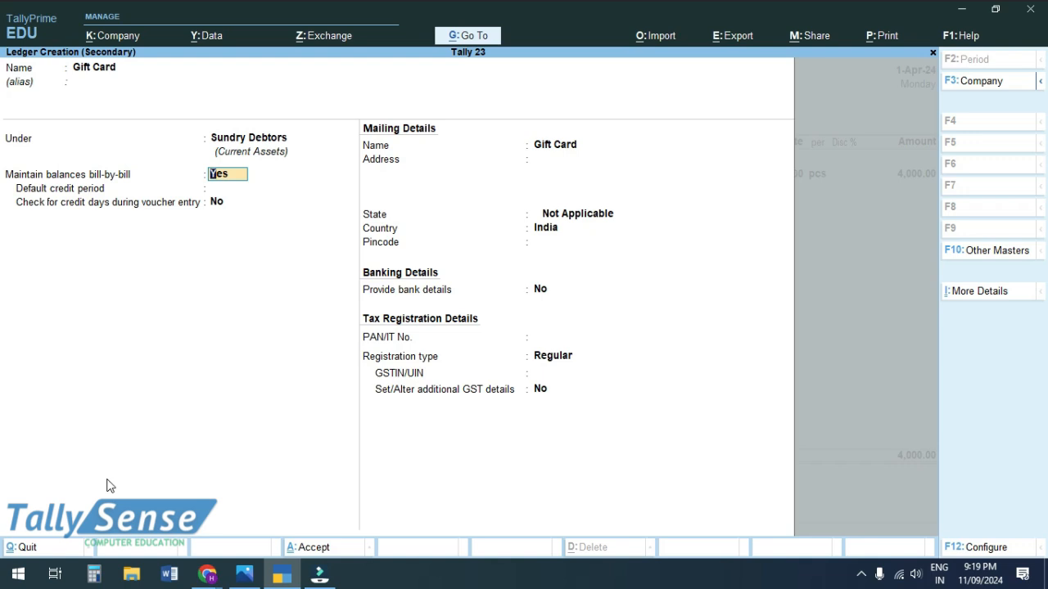
key(ctrl)
key(ctrl+a)
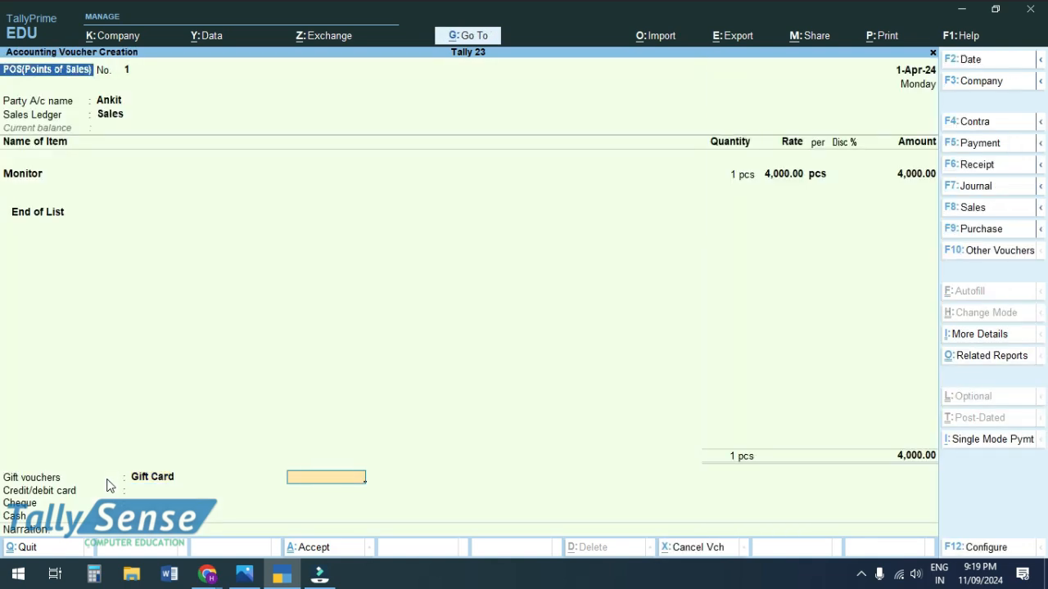
text(150)
key(Return)
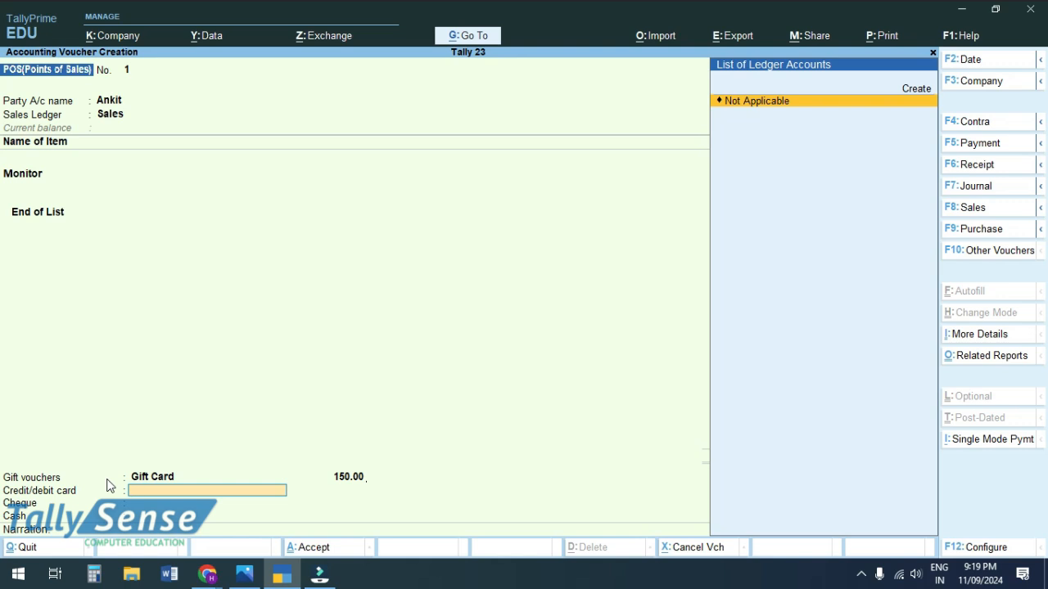
Create a 'Yes Bank' ledger under Bank Accounts for the credit/debit card row.
key(Up)
key(Return)
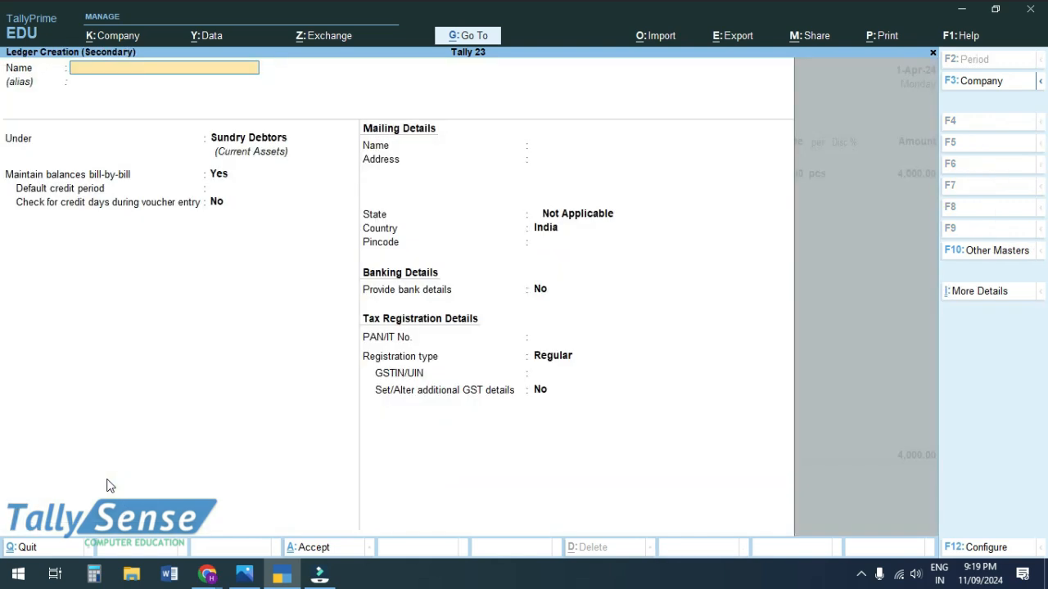
text(Yes Bnak)
key(BackSpace)
key(BackSpace)
key(BackSpace)
text(ank)
key(Return)
key(Return)
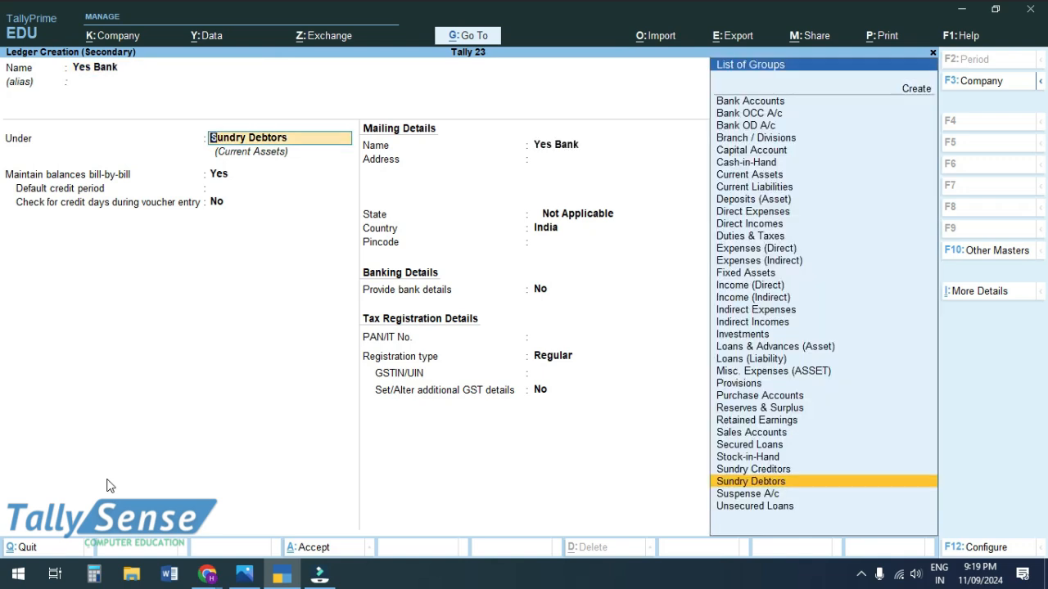
text(Ban)
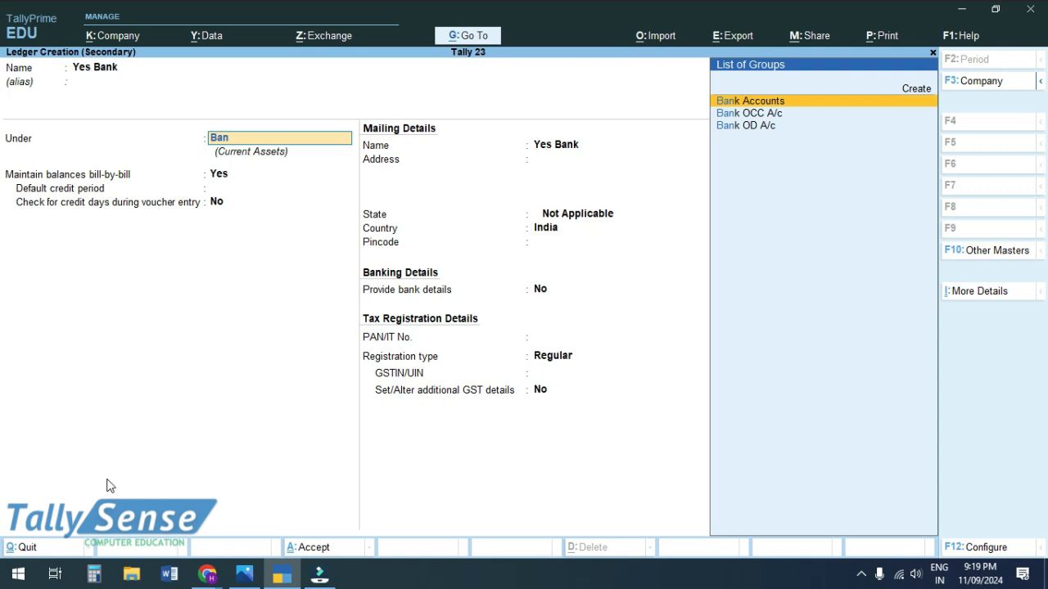
key(Return)
key(ctrl+a)
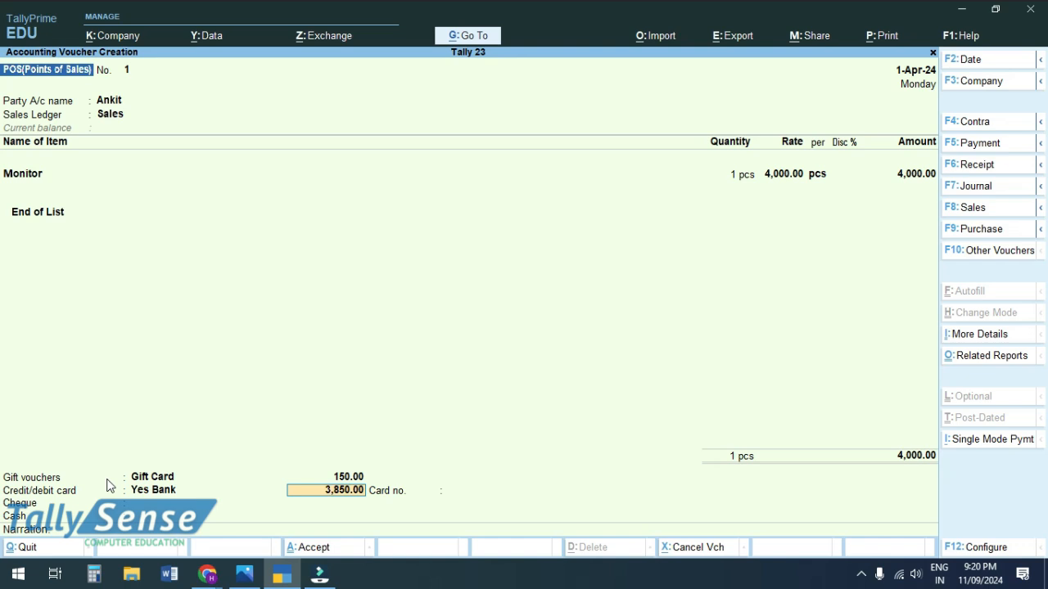
Change the Yes Bank card amount to 2150 and enter the customer's card number.
text(2150)
key(Return)
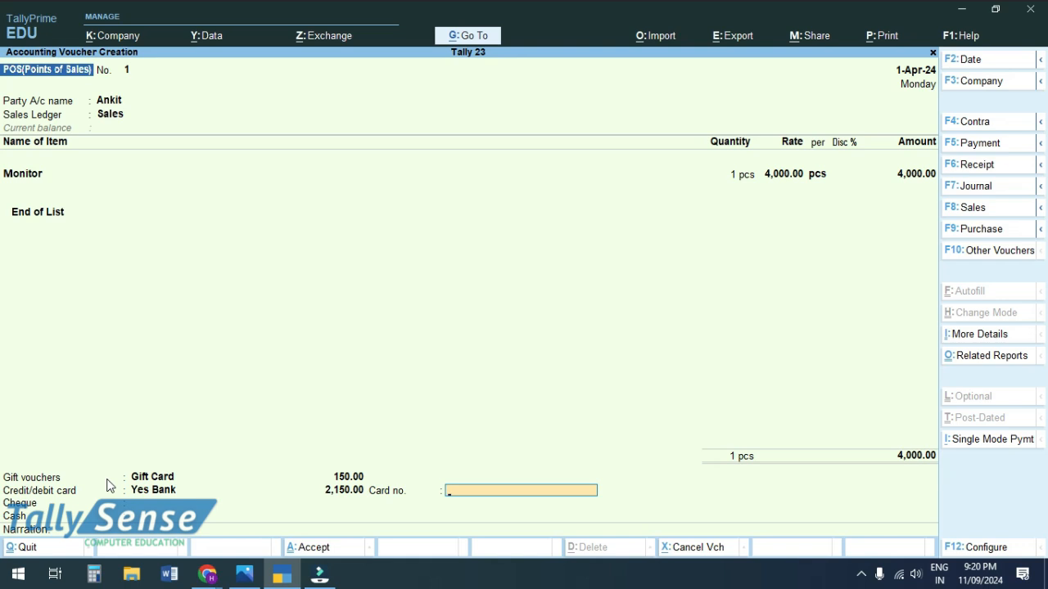
text(1230 18451)
key(BackSpace)
text(4614 458)
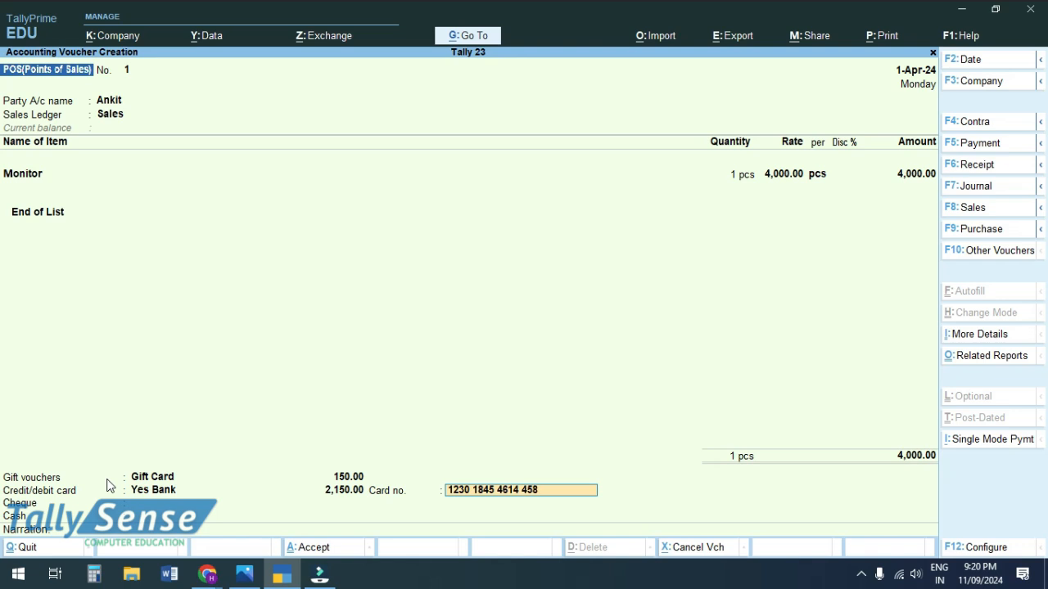
text(7)
key(Return)
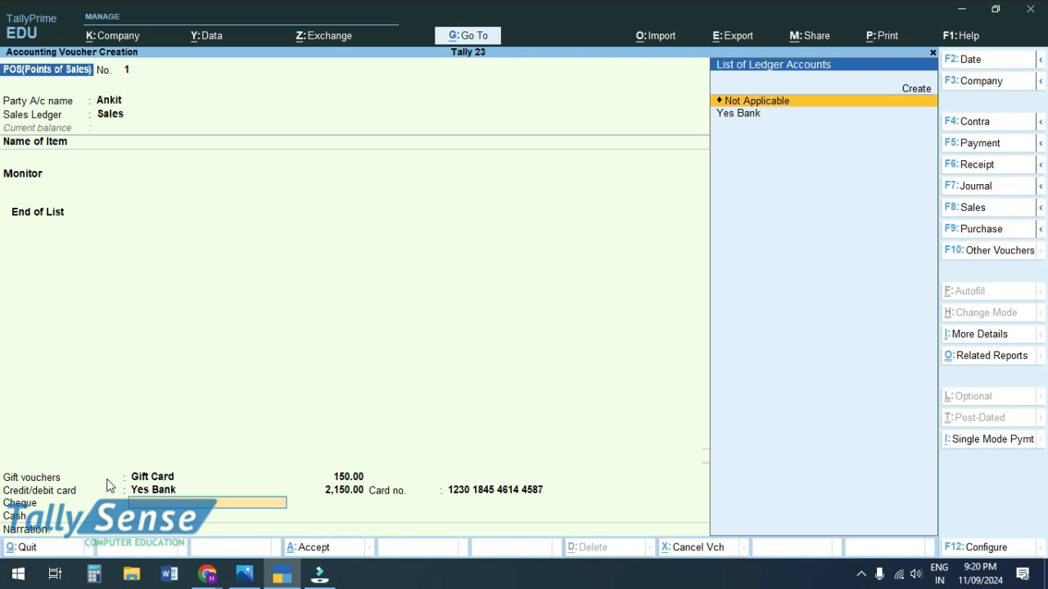
Skip cheque and pay 1,700.00 in Cash with 2,000 tendered, leaving 300.00 balance.
key(Return)
key(Down)
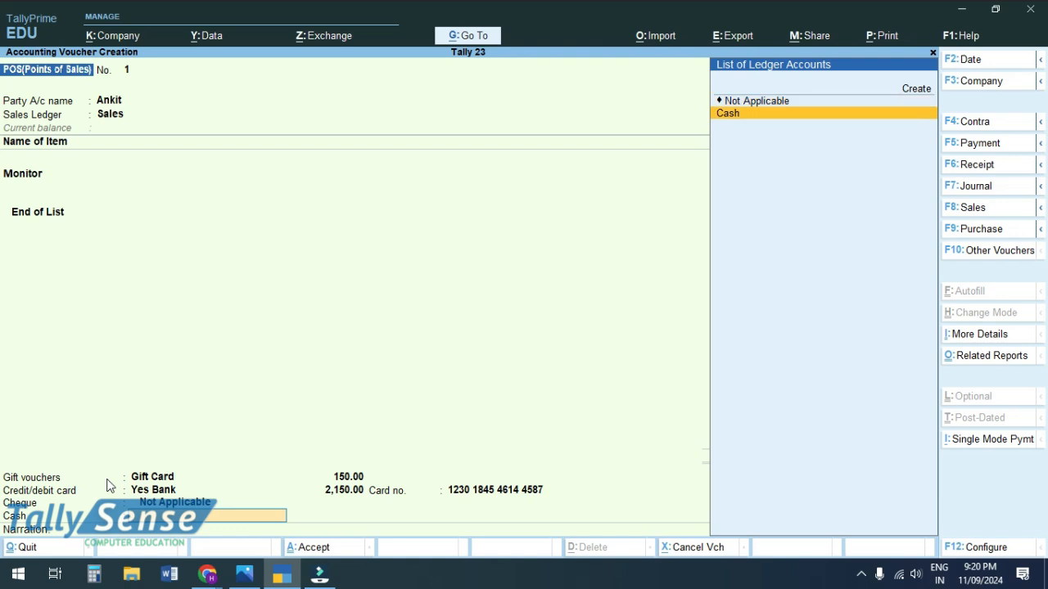
key(Return)
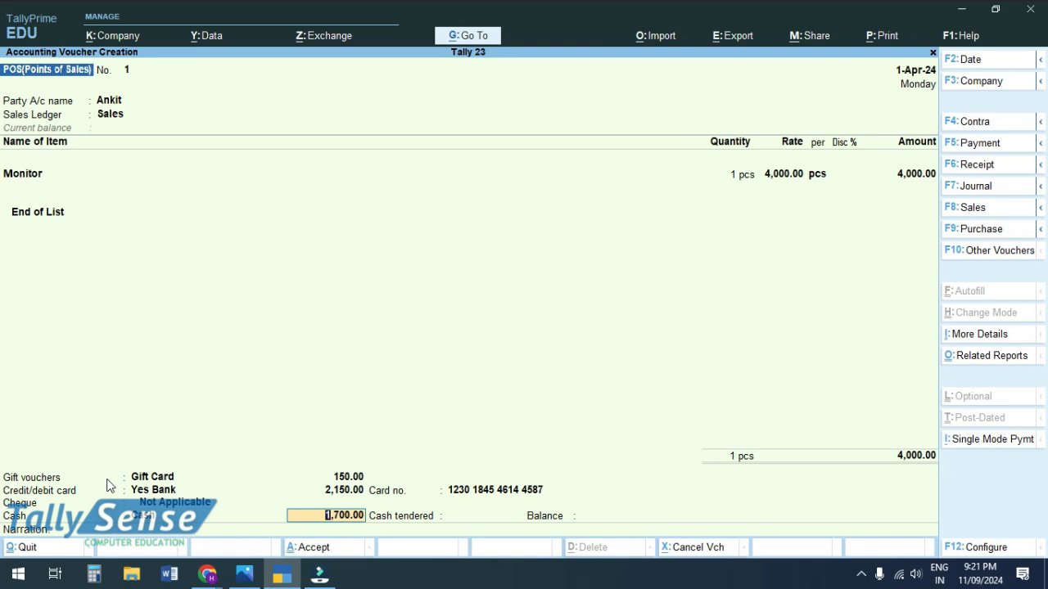
key(Return)
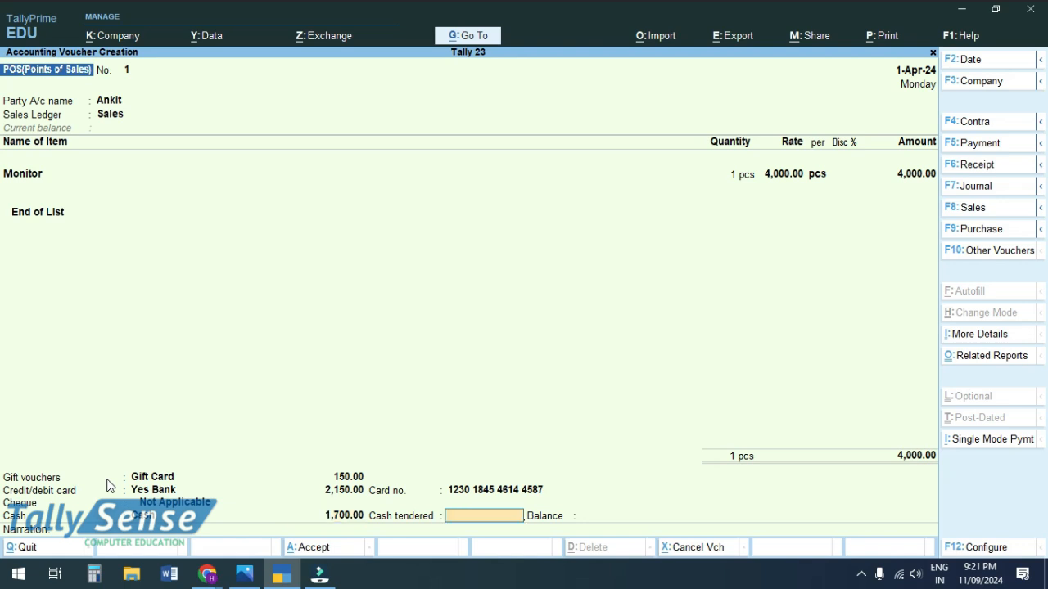
text(1700)
key(Return)
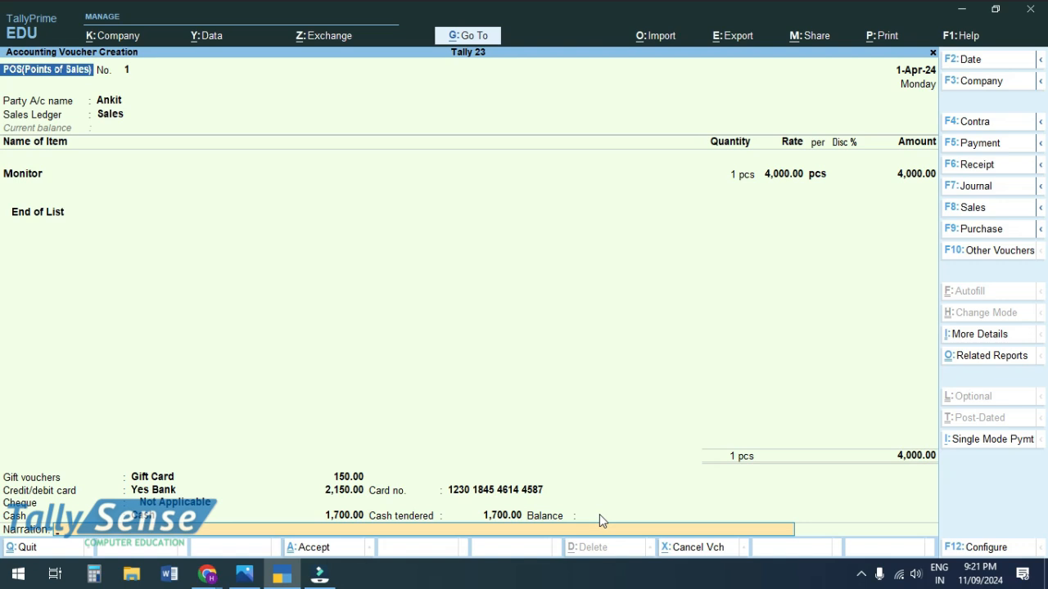
key(Up)
text(2,00)
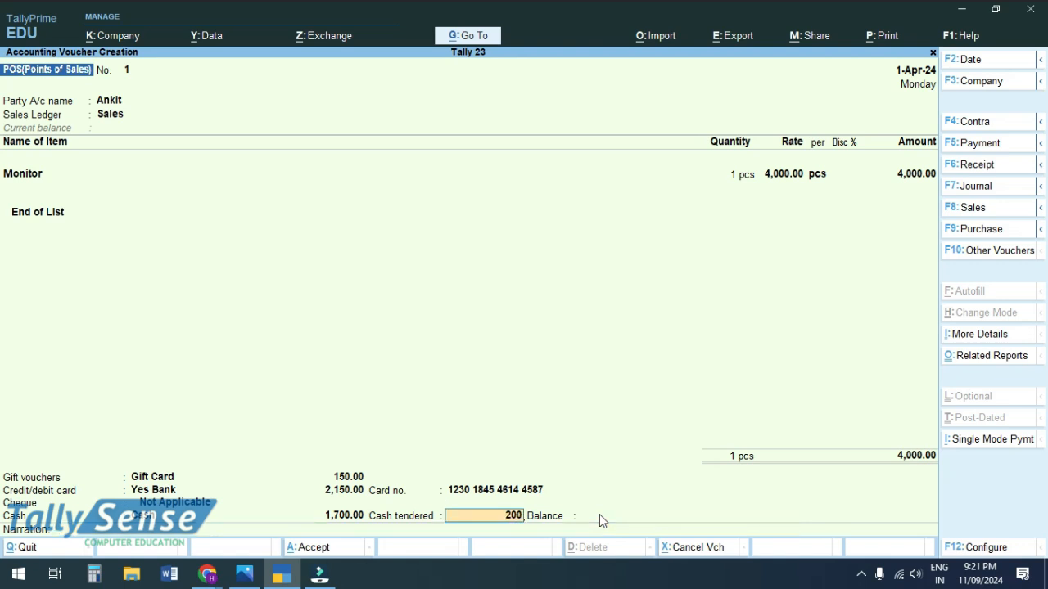
text(0)
key(Return)
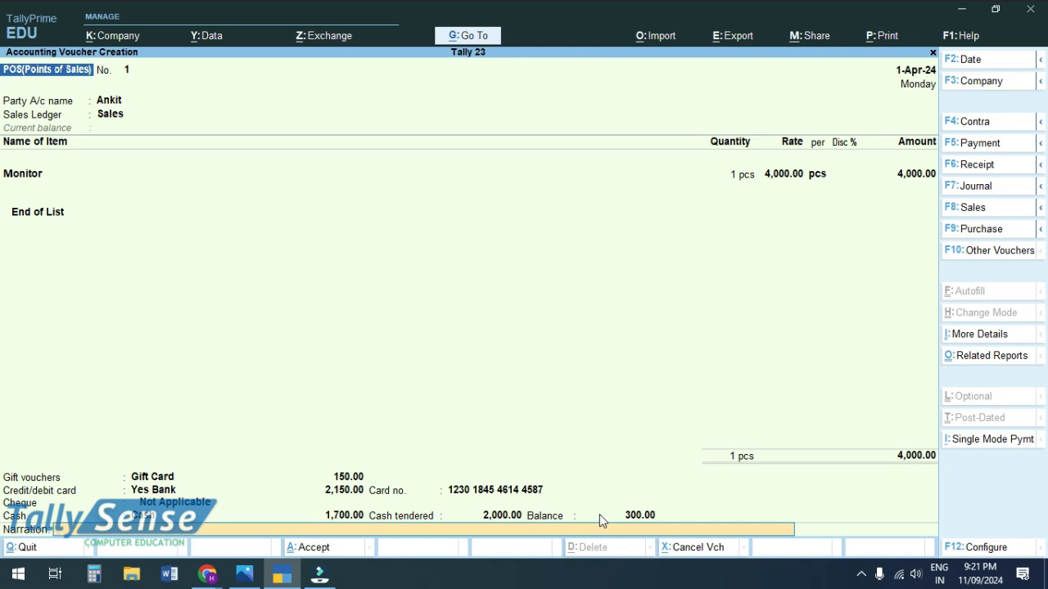
key(Return)
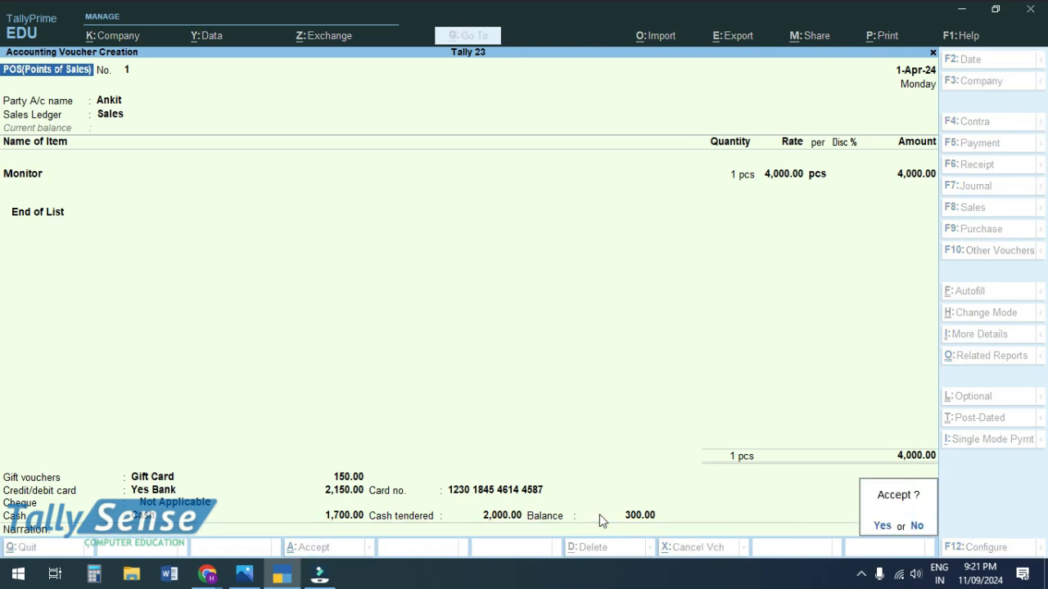
Save the Monitor POS voucher and preview bill no. 1, zoomed in to show the 4000.00 payment split.
key(Return)
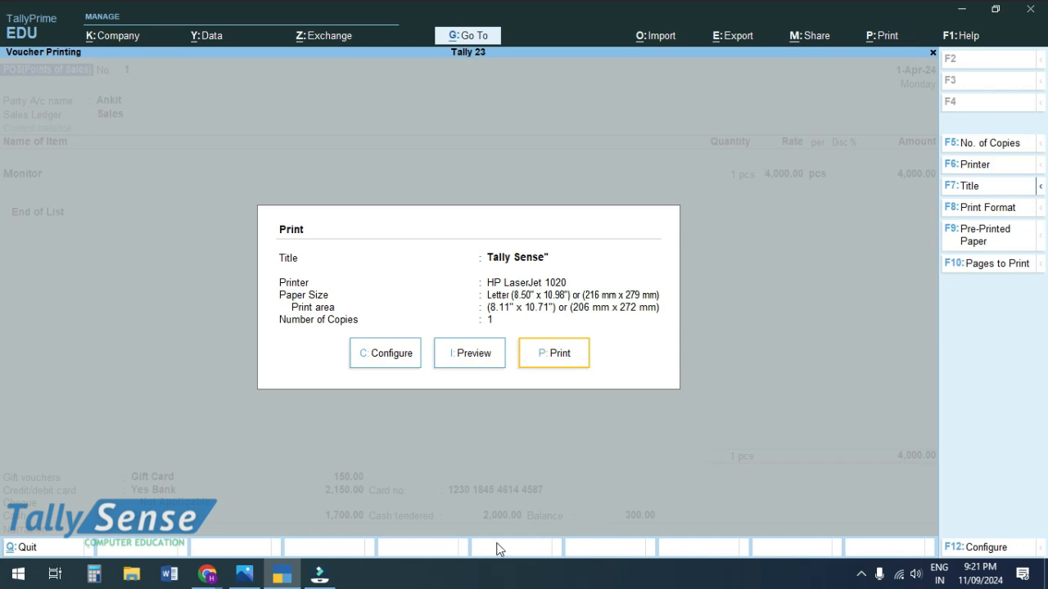
click(466, 364)
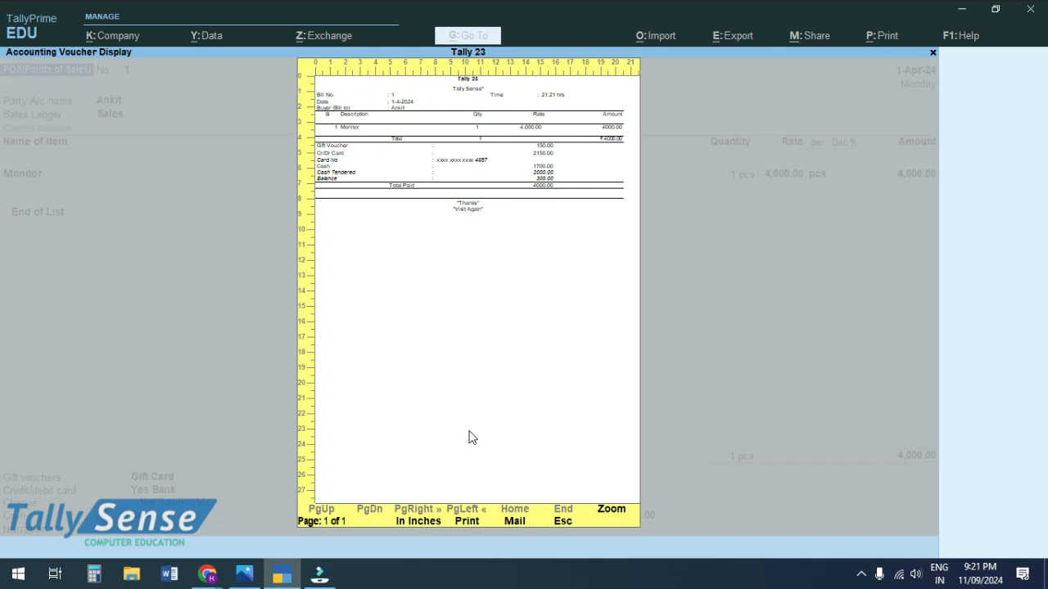
click(610, 513)
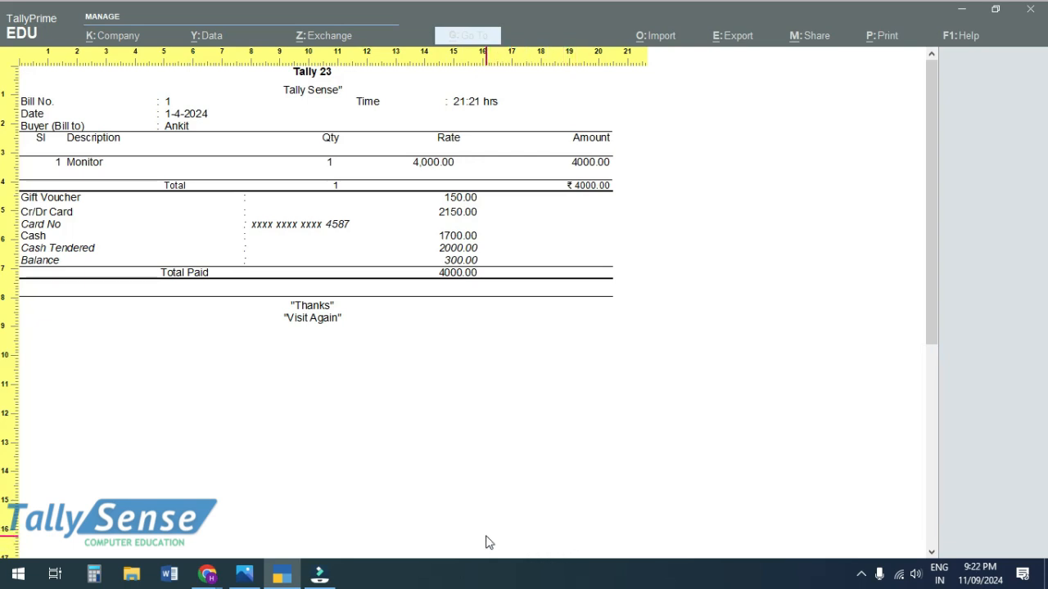
key(plus)
scroll(485, 536, up, 1)
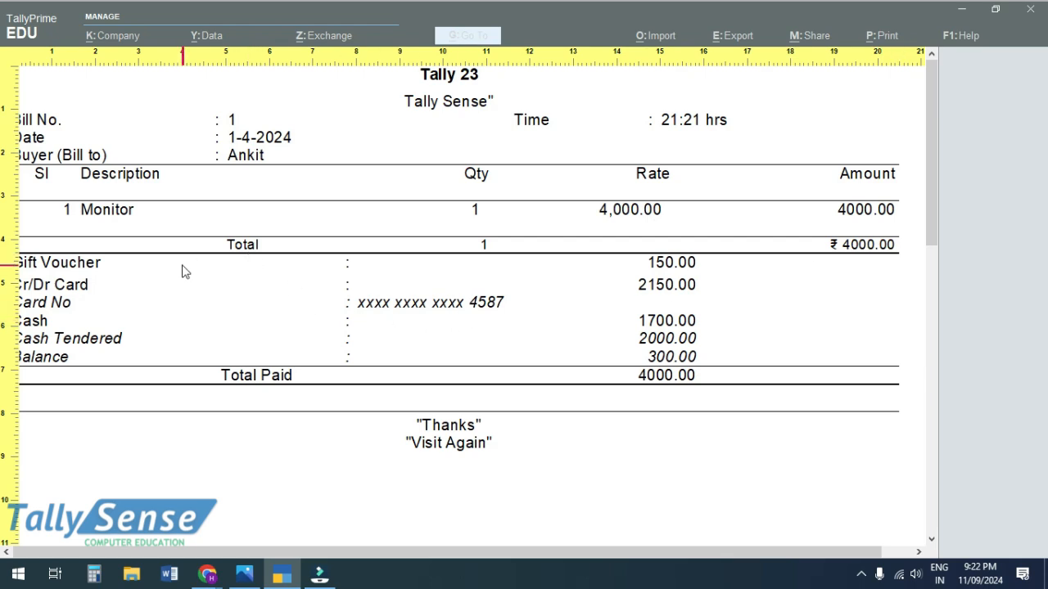
key(Left)
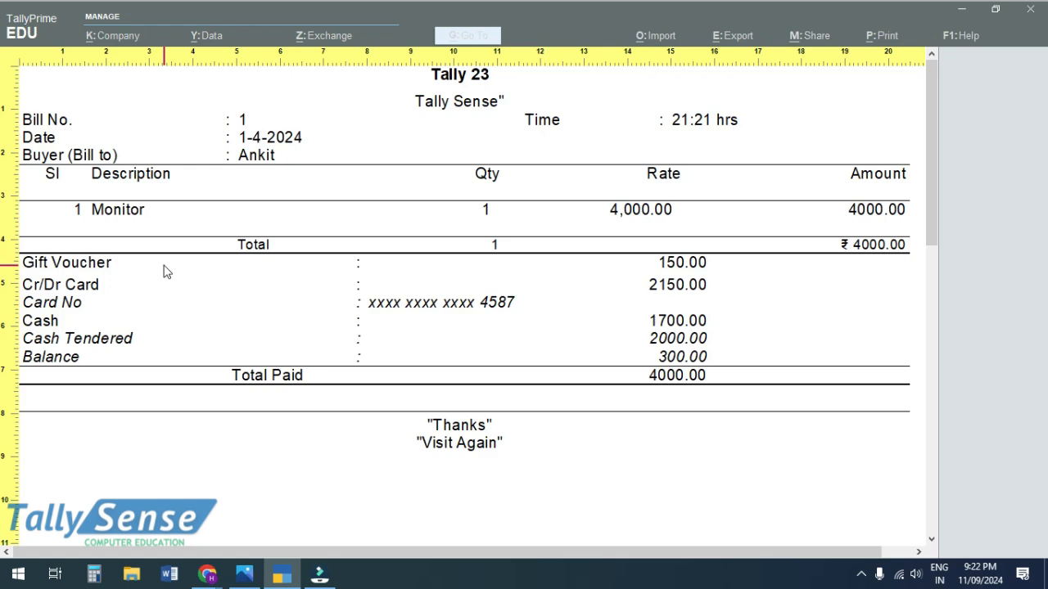
Close the bill preview, quit unused voucher No. 2 to Gateway of Tally, and show the Day-36 POS slide.
key(Escape)
key(Escape)
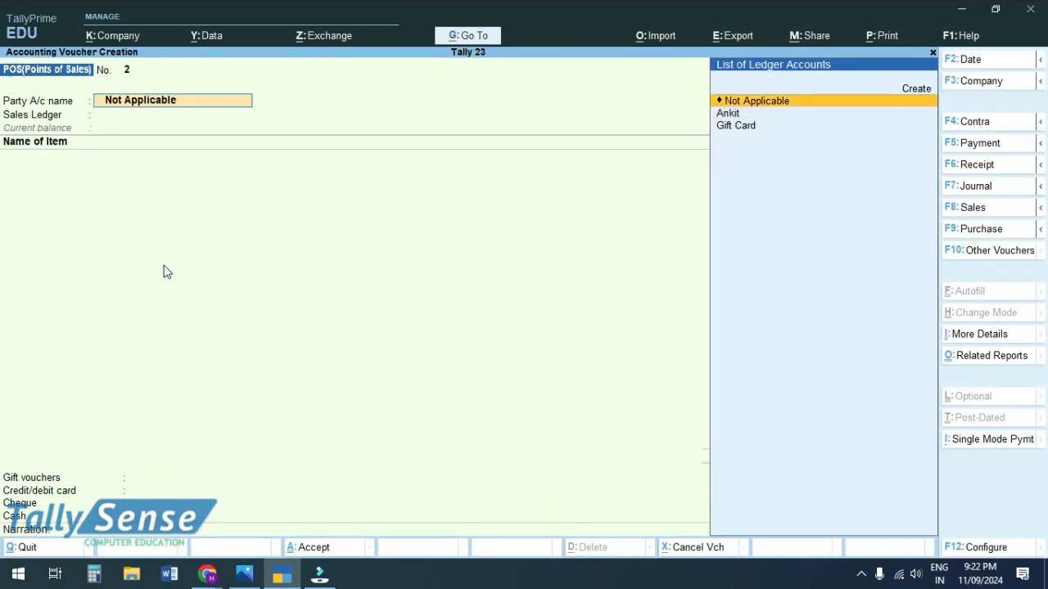
key(BackSpace)
key(Escape)
key(y)
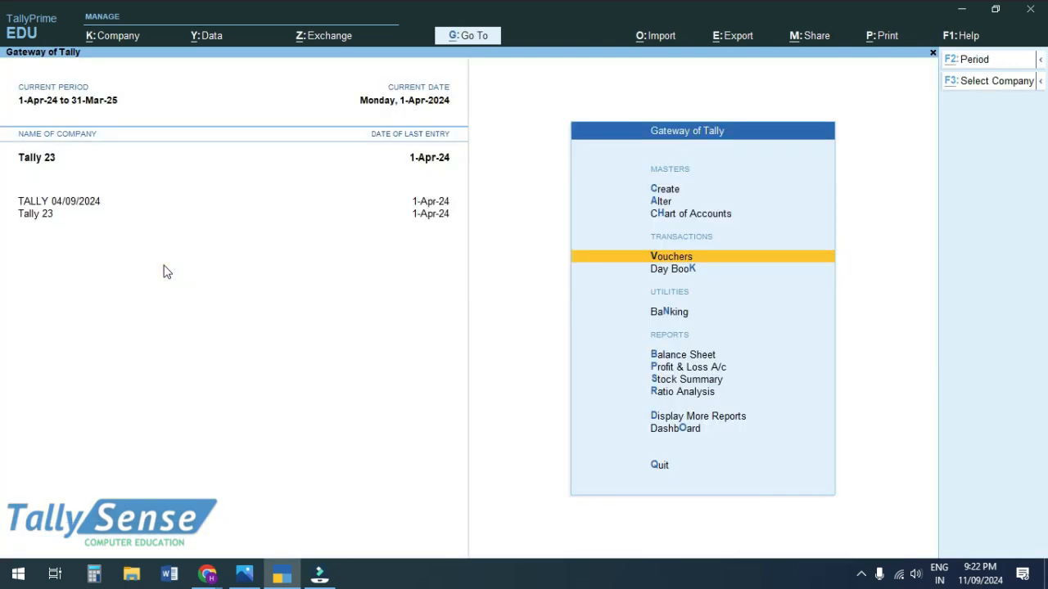
key(alt+Tab)
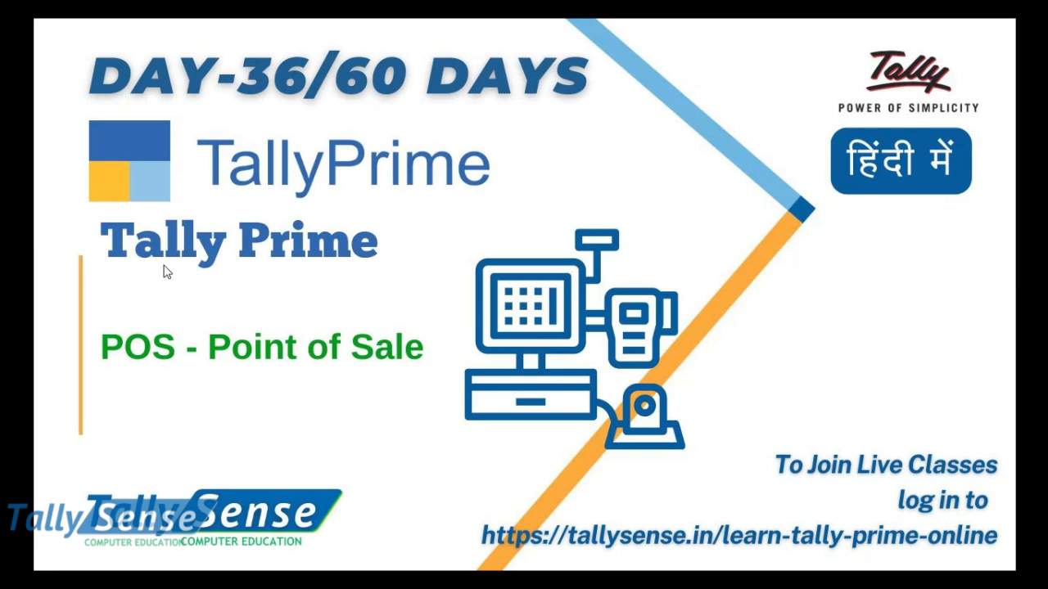